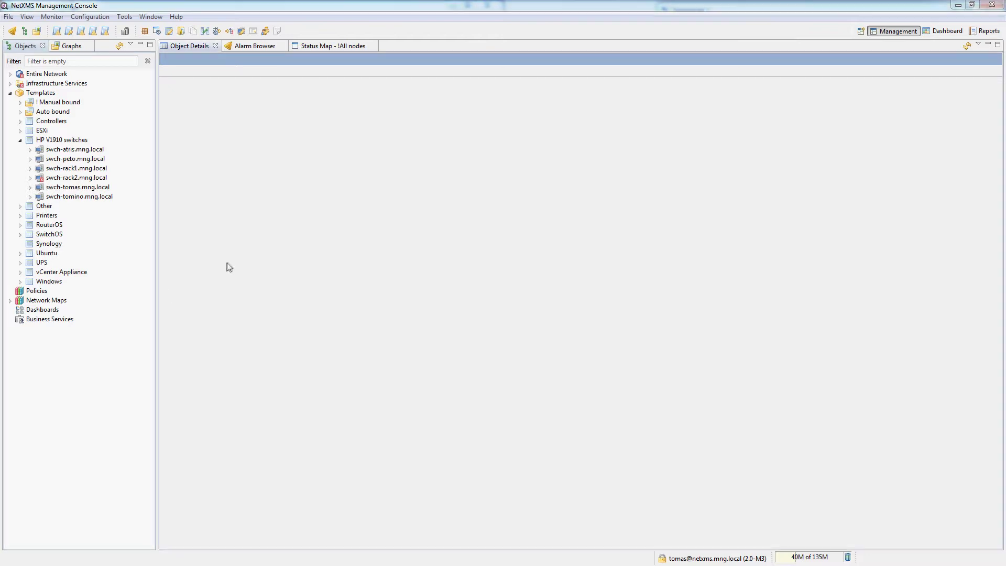
- Open the HP V1910 switches template's Data Collection Configuration from its context menu
click(62, 140)
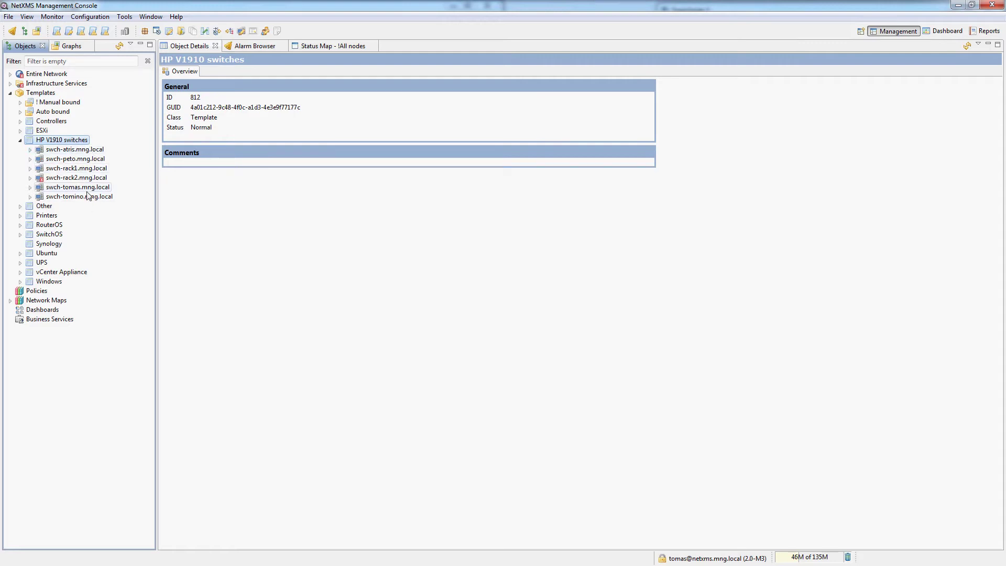
right_click(53, 142)
click(116, 204)
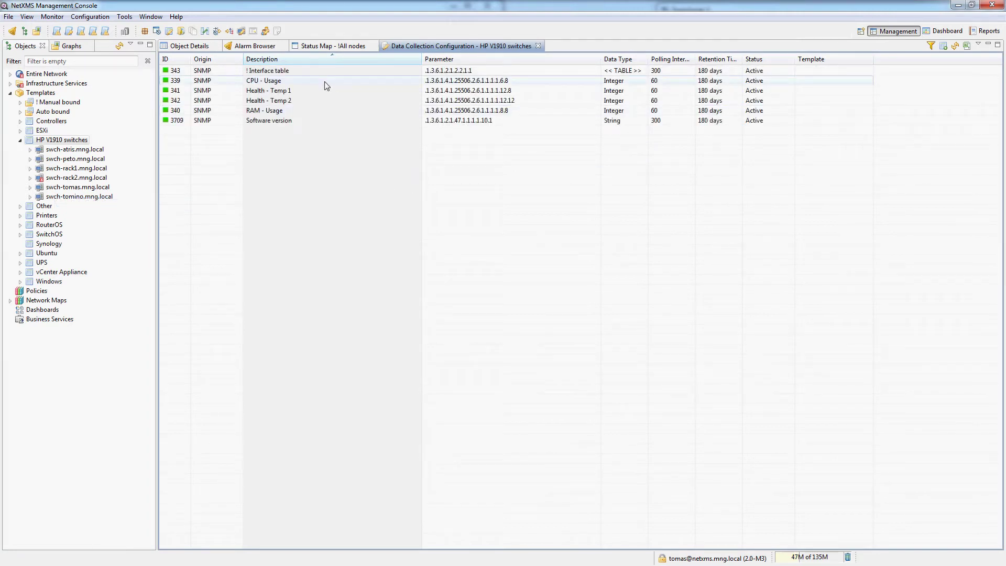
- Select the Health - Temp 1 and Temp 2 items, then show swch-atris.mng.local's Last Values
click(312, 91)
shift+click(301, 101)
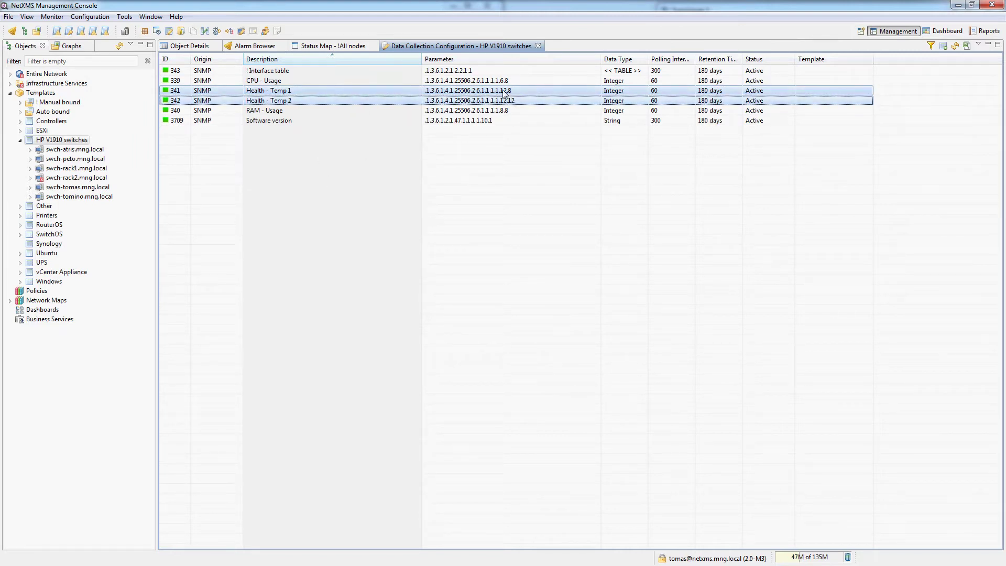
click(102, 149)
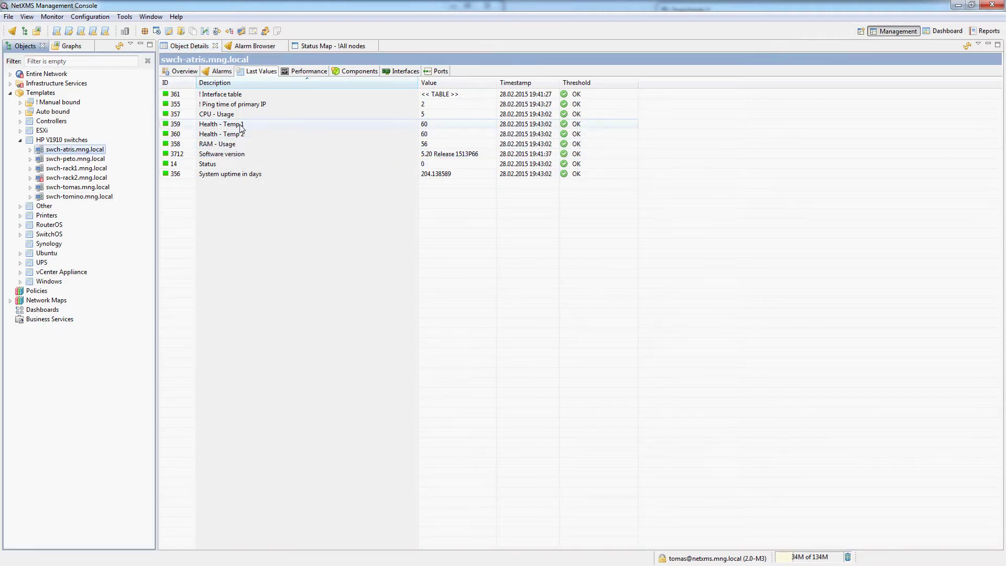
- Select the Temp 1 and Temp 2 values, then bring up the CPU - Usage value's context menu
click(241, 126)
ctrl+click(240, 134)
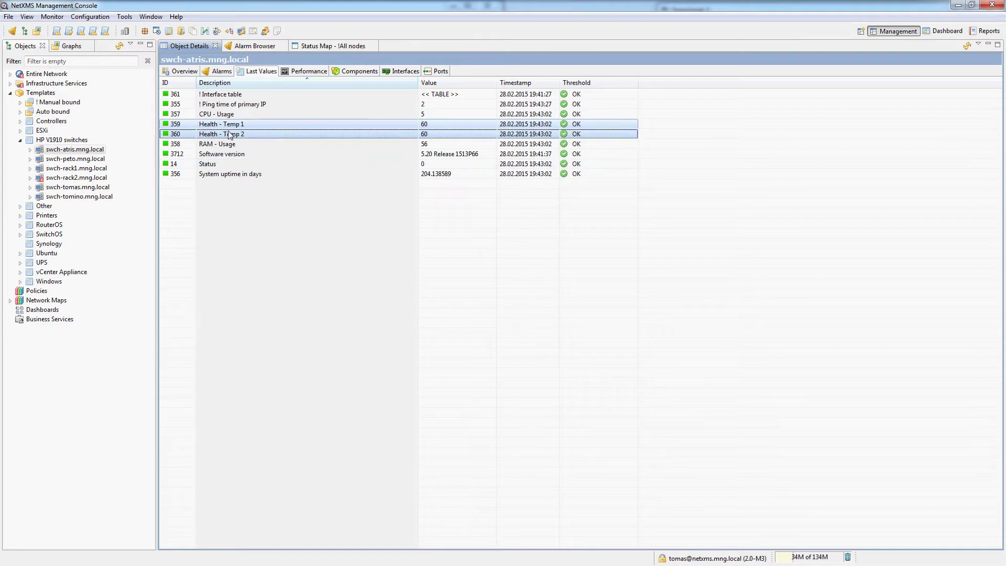
click(226, 115)
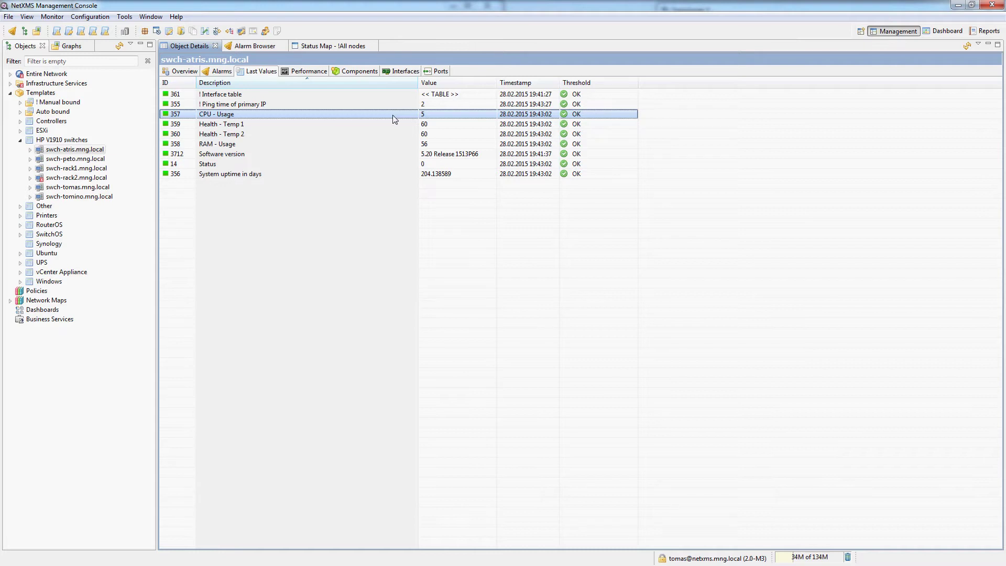
right_click(234, 115)
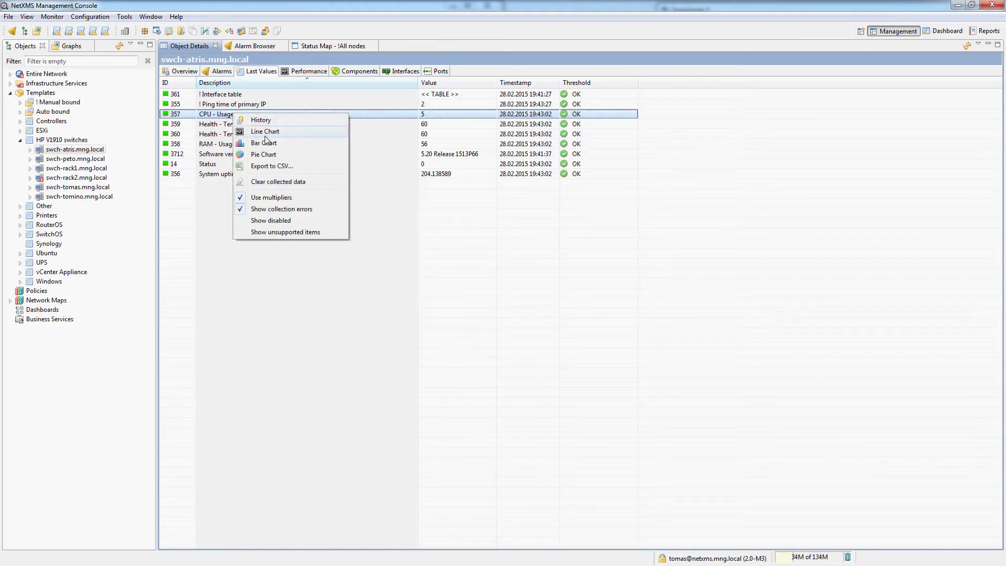
click(272, 72)
right_click(234, 115)
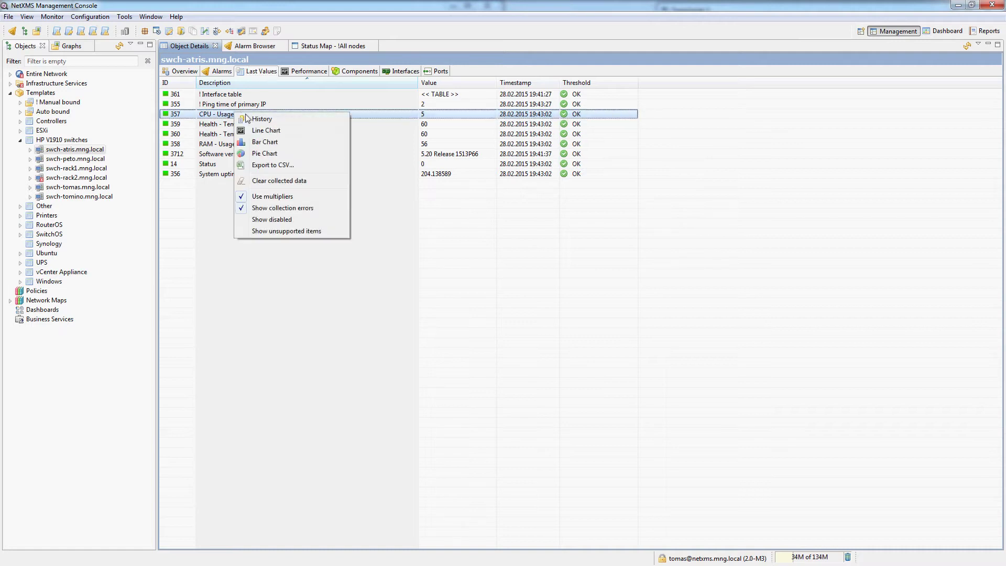
click(266, 131)
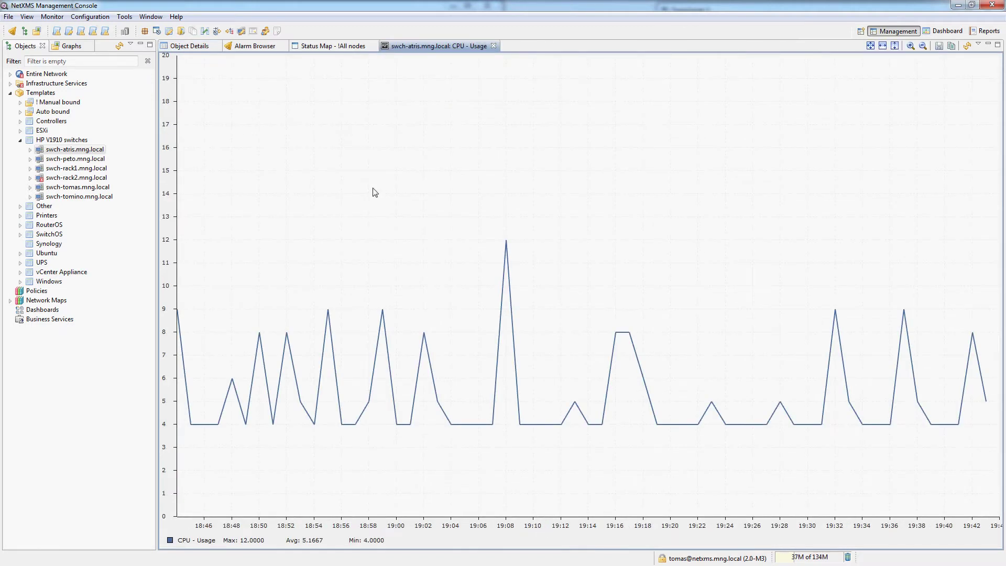
right_click(272, 173)
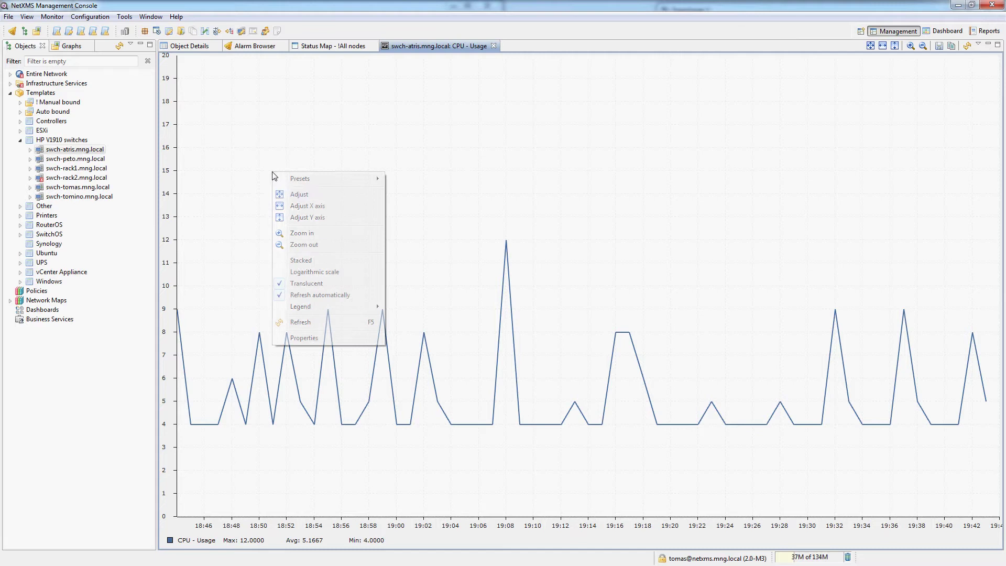
mouse_move(335, 178)
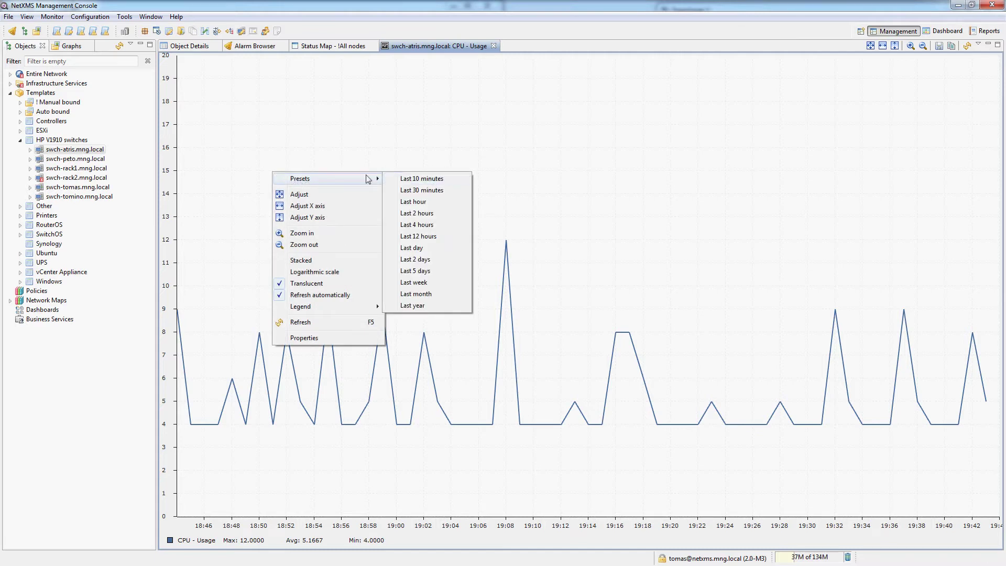
click(418, 247)
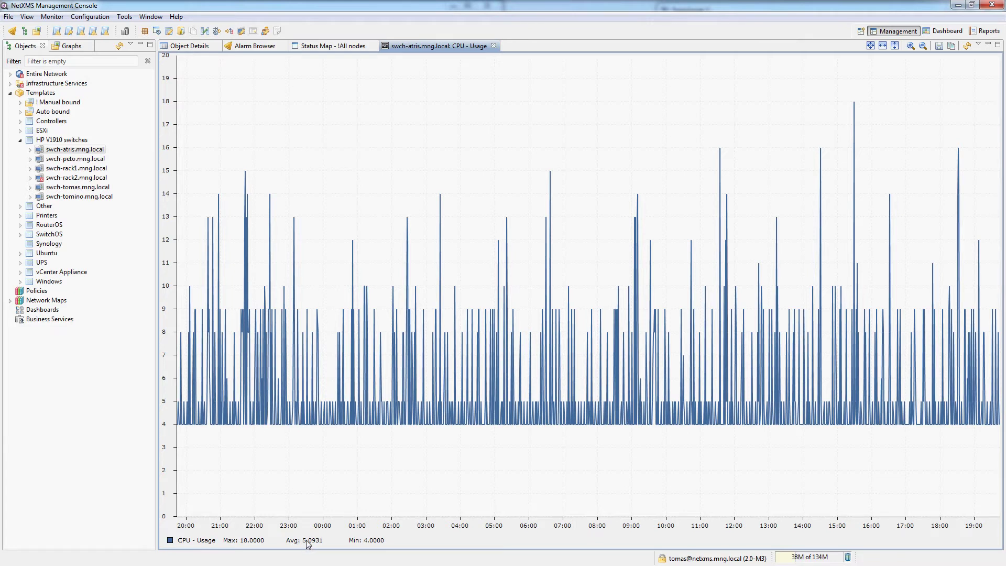
right_click(333, 228)
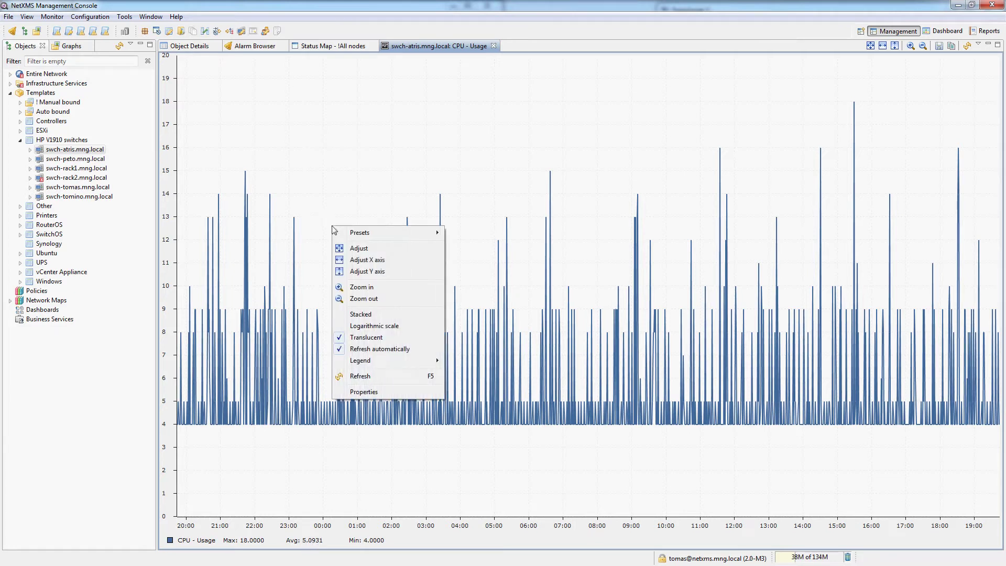
click(257, 526)
right_click(361, 213)
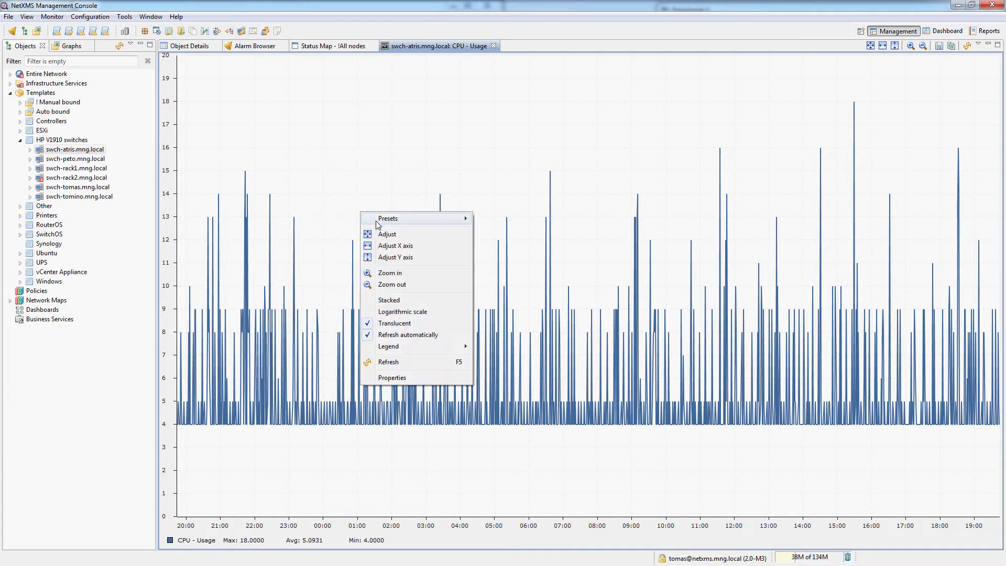
mouse_move(385, 219)
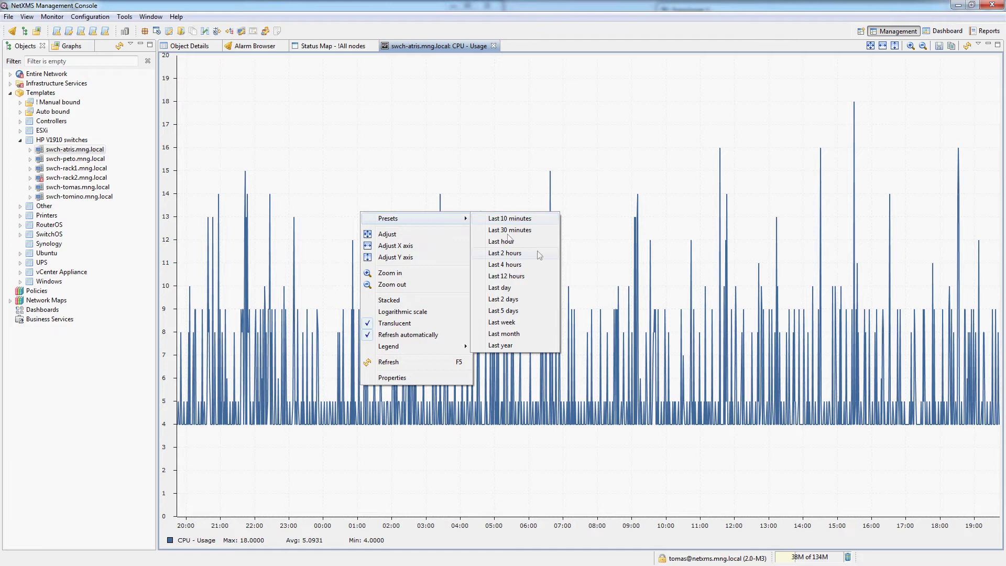
click(515, 311)
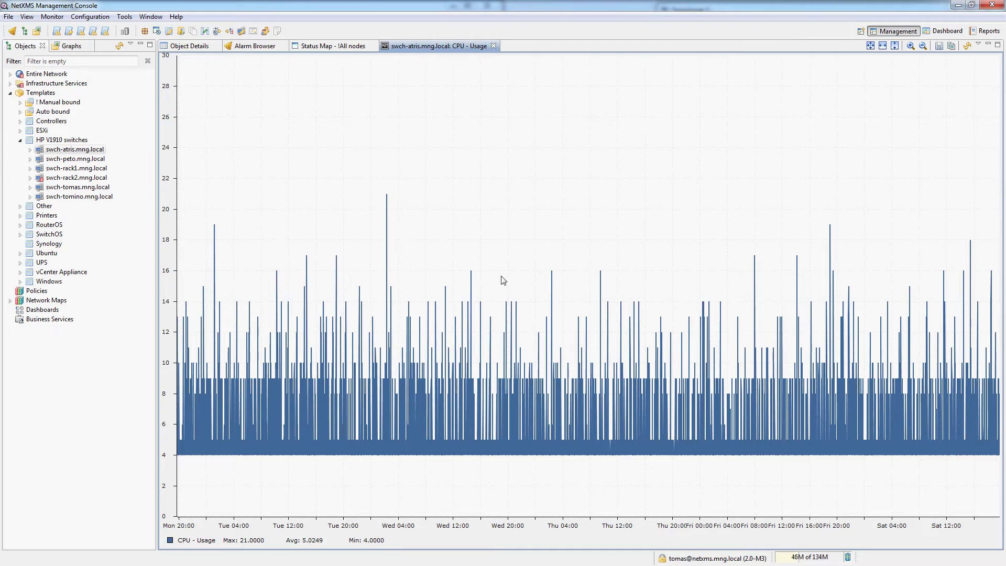
key(ctrl+w)
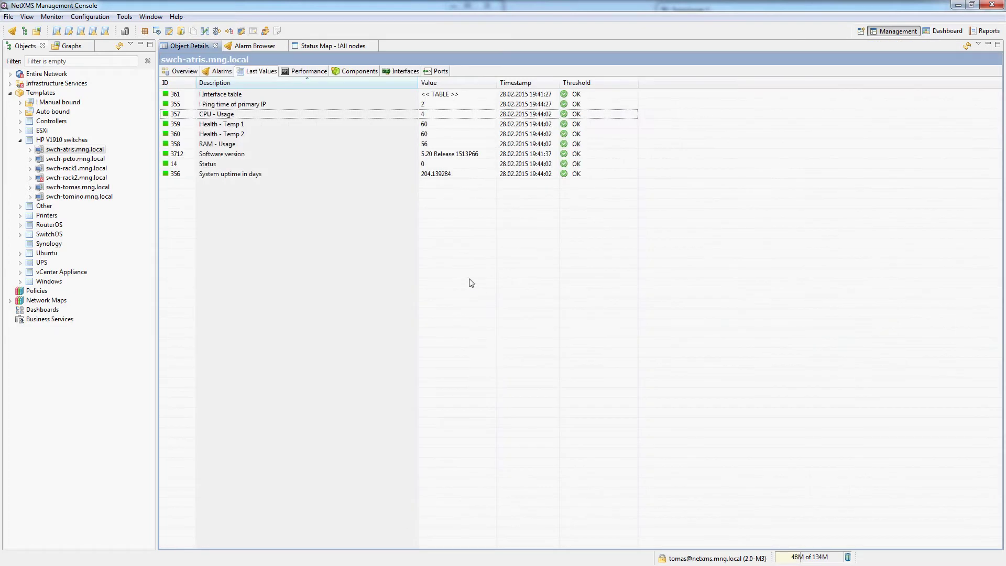
click(237, 125)
shift+click(246, 135)
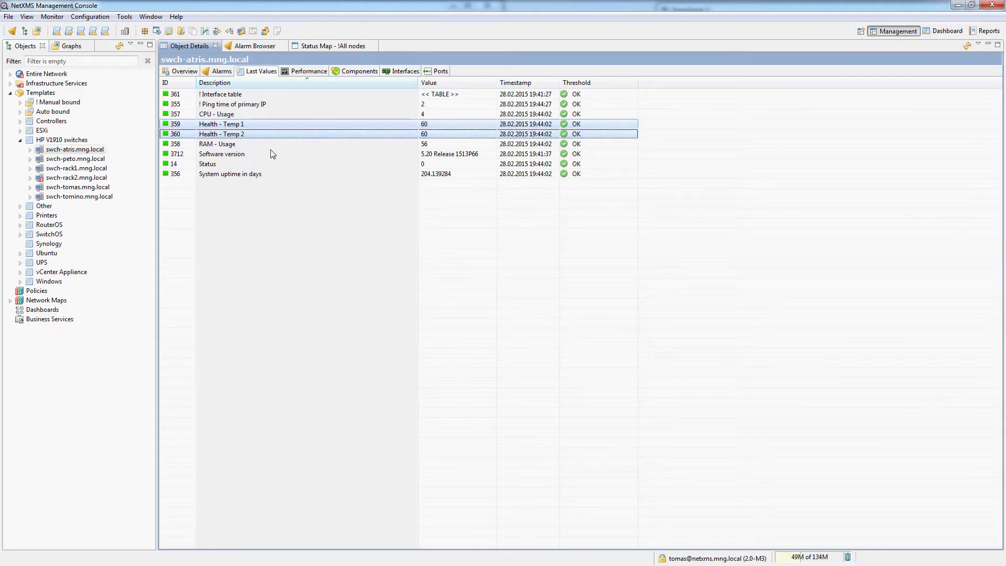
right_click(236, 131)
click(270, 146)
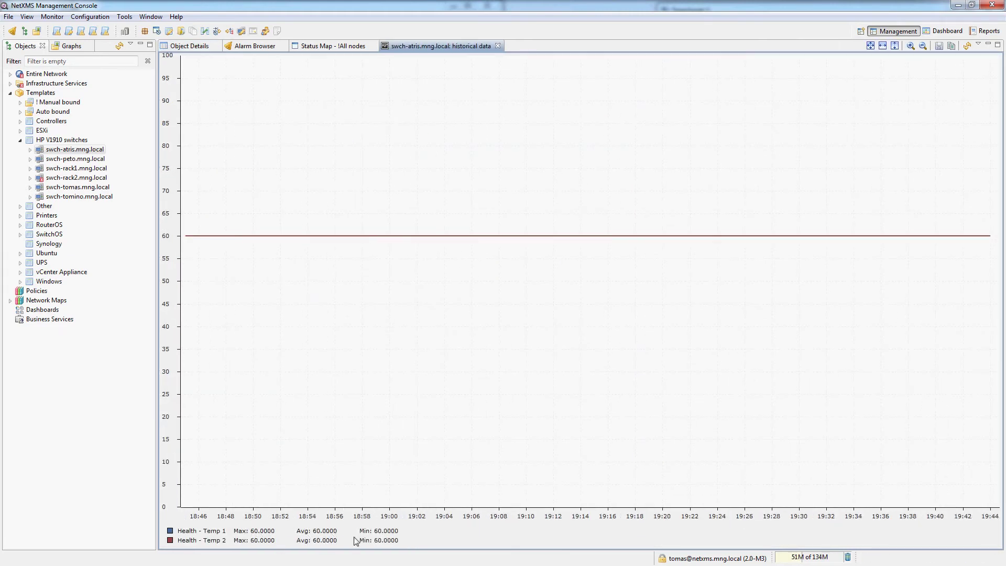
right_click(278, 255)
mouse_move(340, 260)
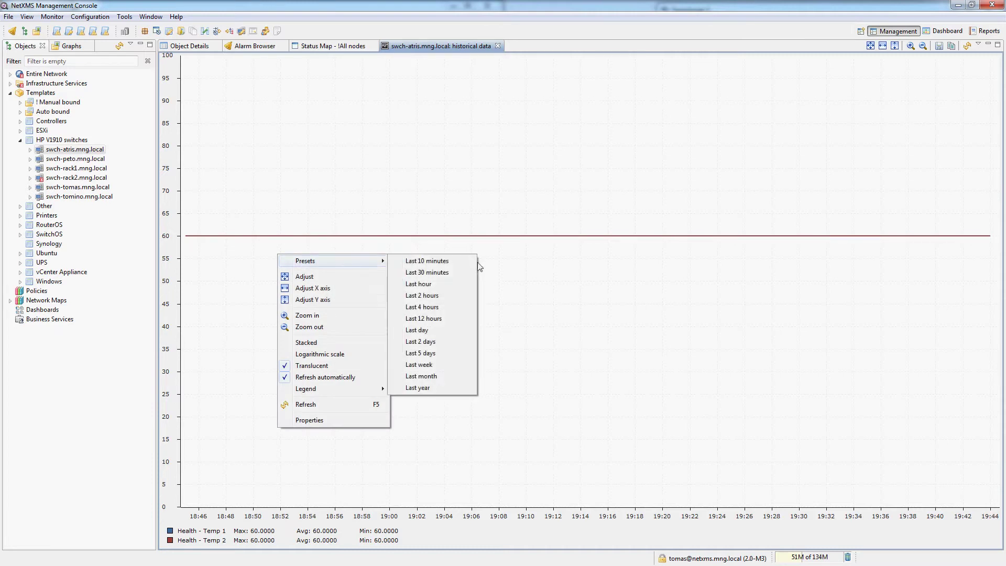
click(420, 352)
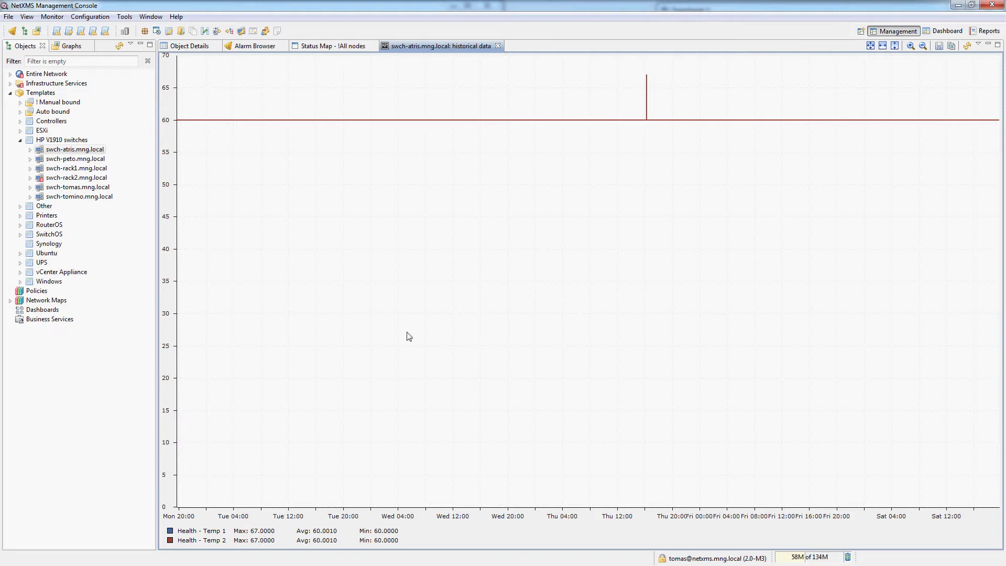
key(ctrl+w)
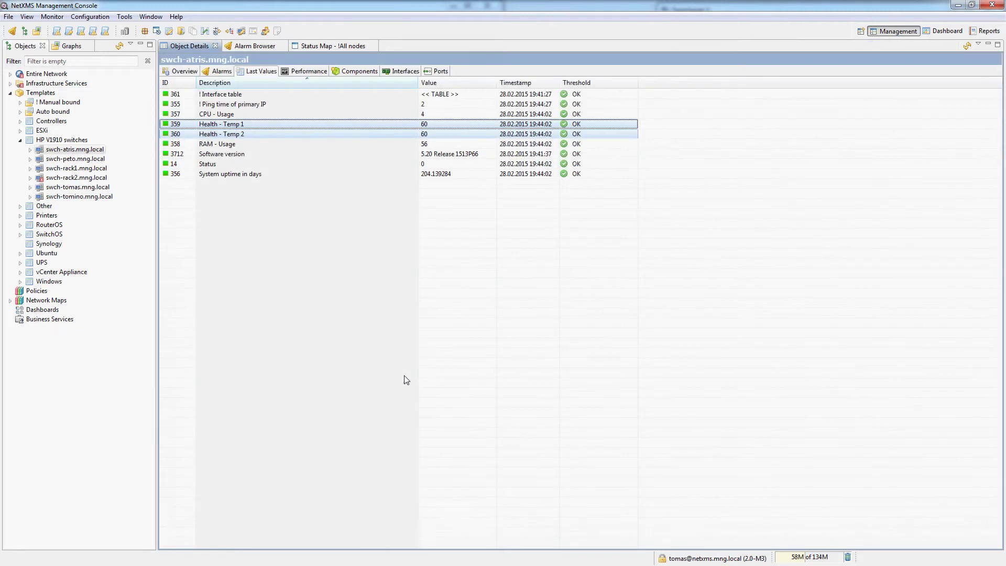
- Plot swch-atris's CPU - Usage and RAM - Usage together as a line chart
click(242, 145)
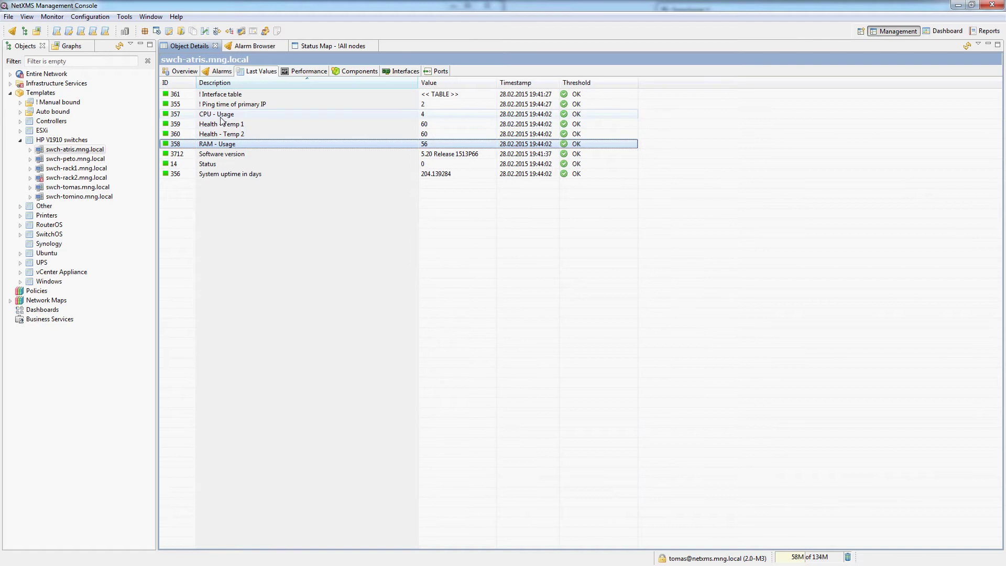
click(220, 115)
ctrl+click(227, 144)
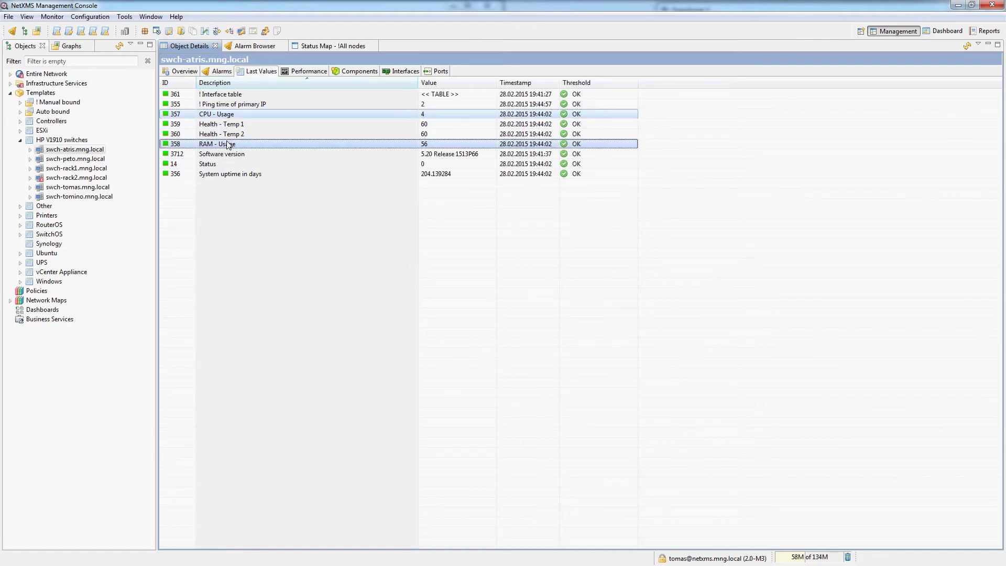
right_click(228, 143)
click(263, 158)
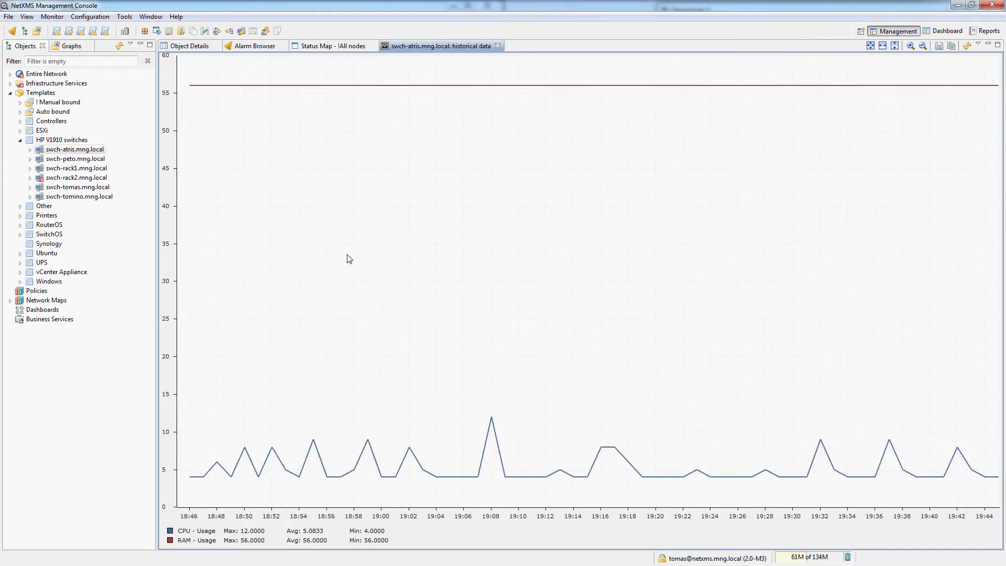
- Switch the chart to the Last week preset and review its properties without changes
right_click(316, 216)
mouse_move(348, 219)
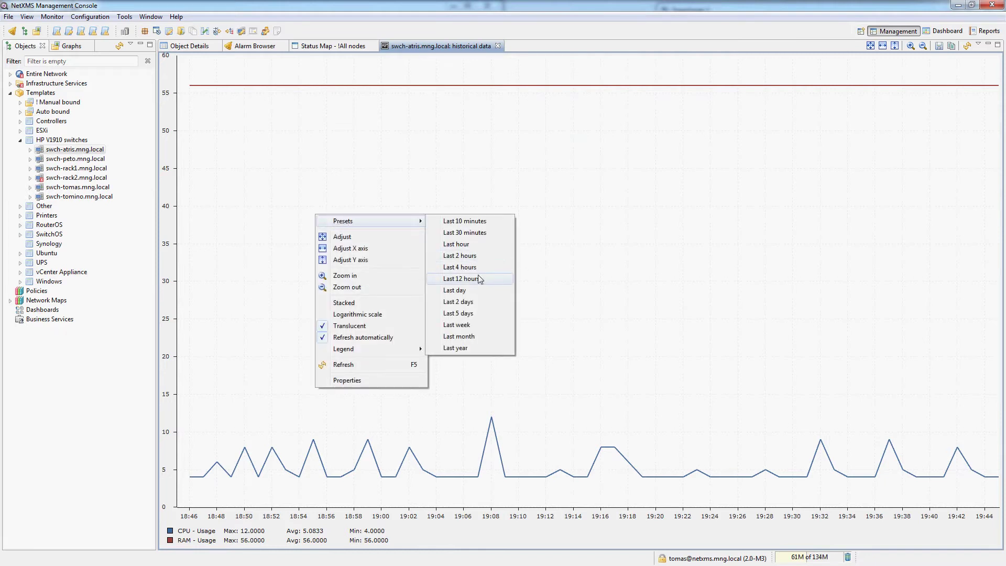
click(461, 324)
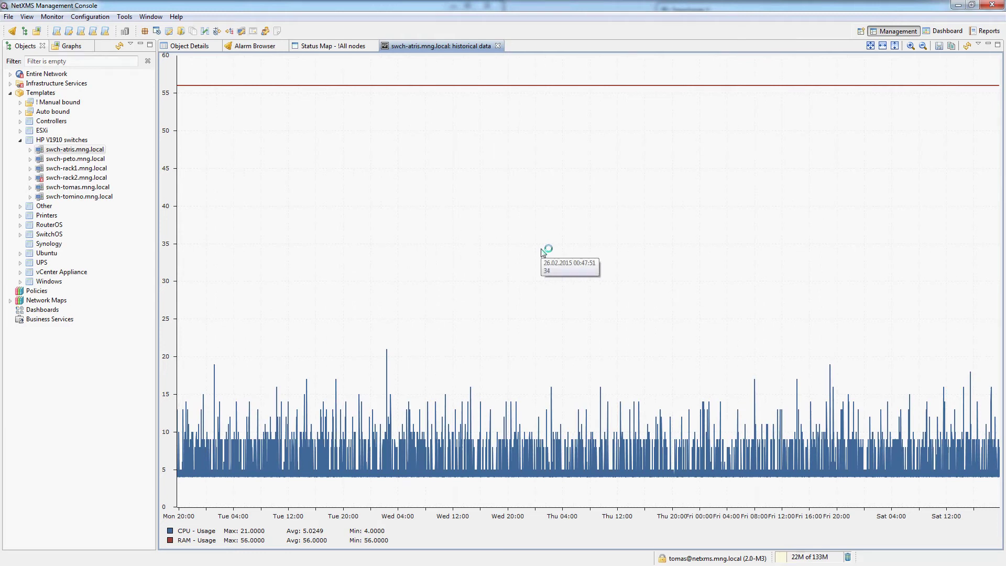
right_click(463, 143)
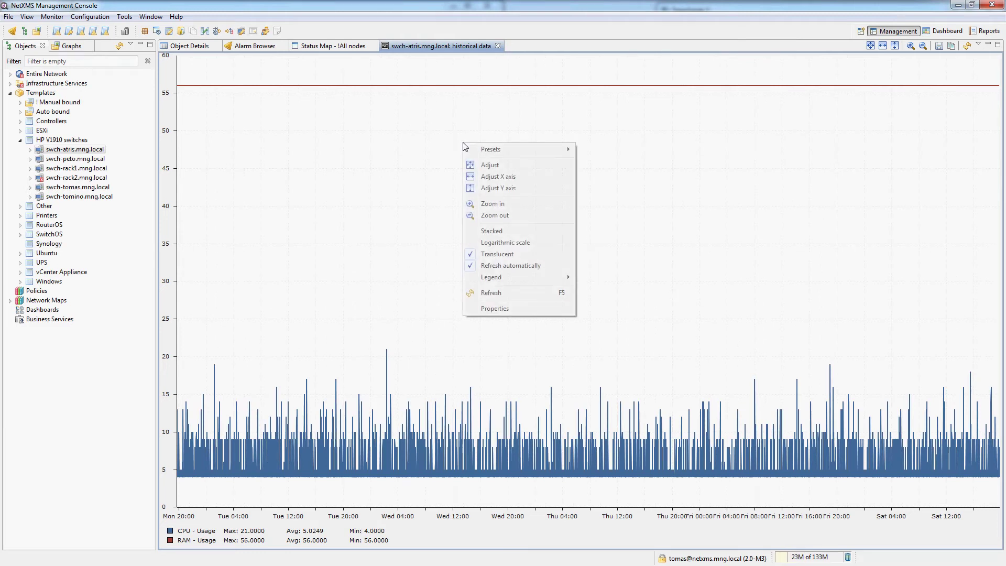
click(495, 308)
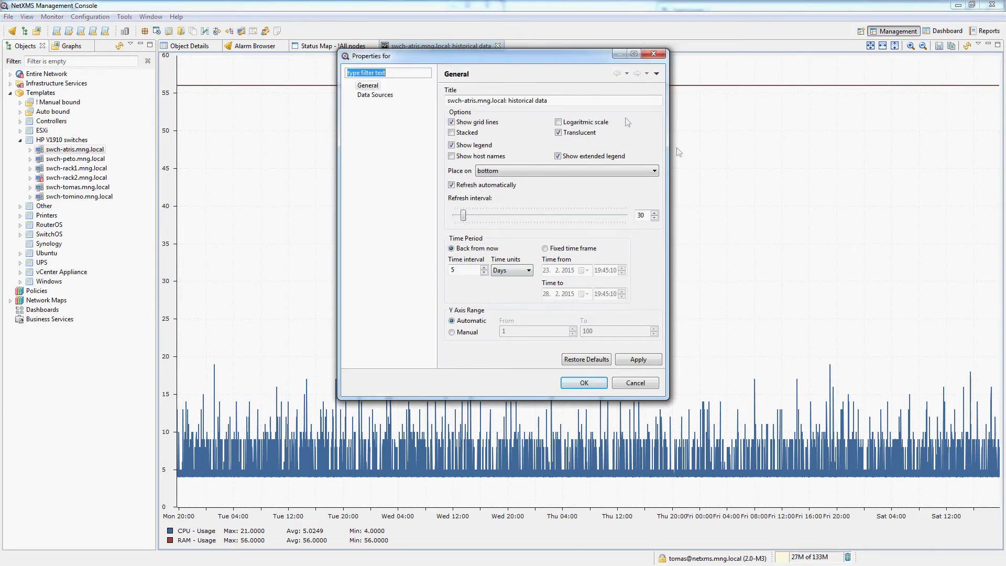
click(654, 55)
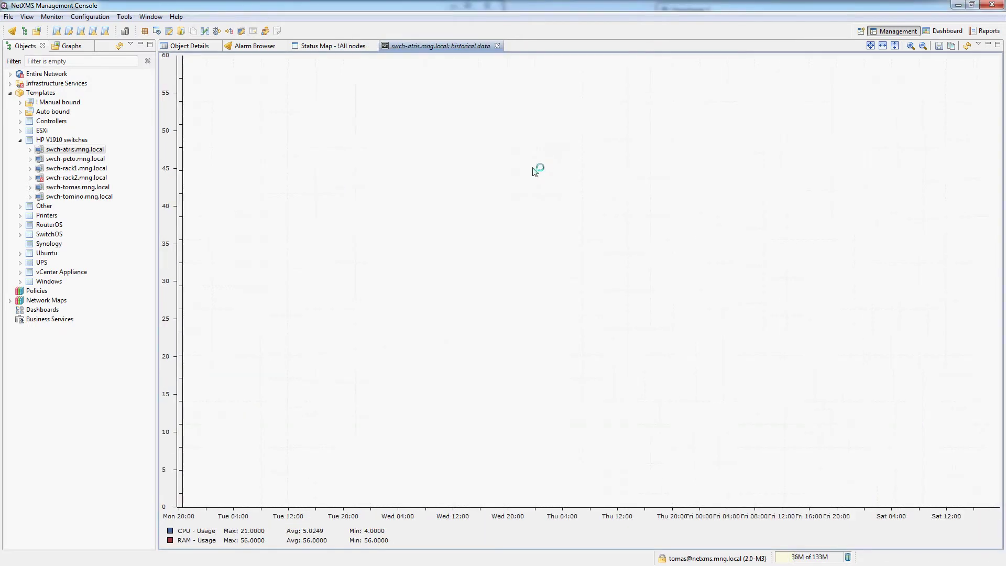
- Save the chart as predefined graph 'swch-atris.mng.local - CPU and RAM'
click(939, 46)
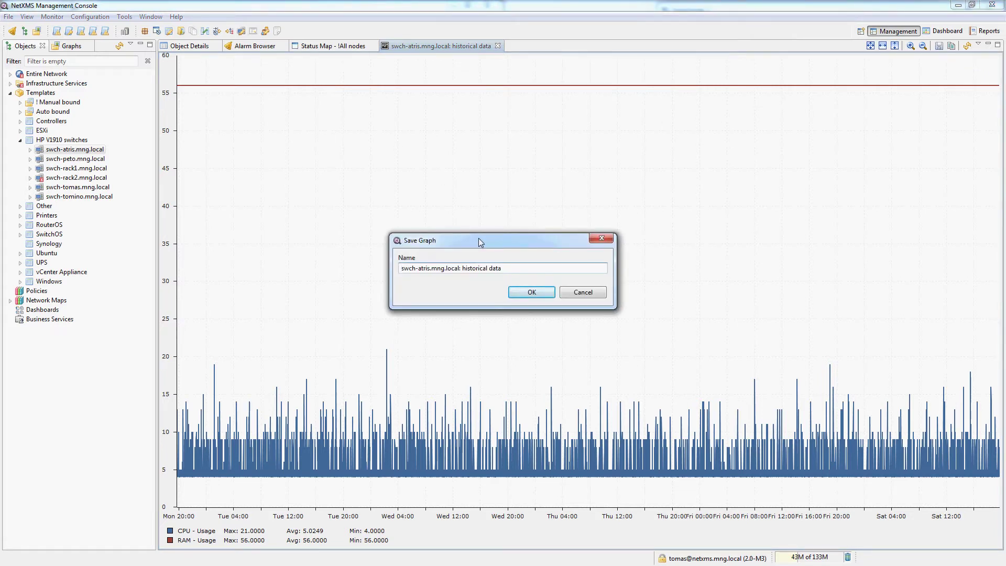
drag(461, 269, 543, 270)
key(BackSpace)
key(Return)
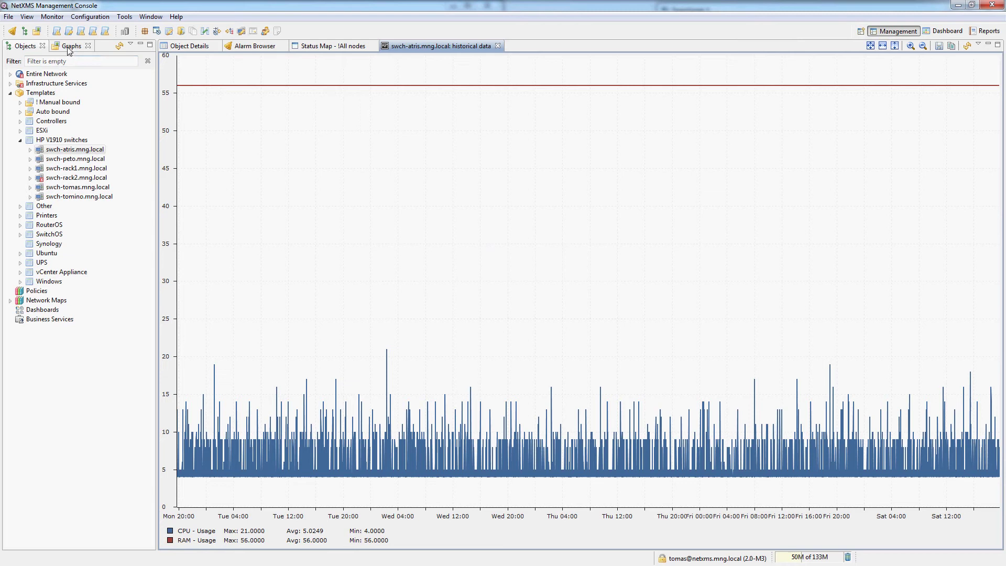
- Reopen the saved graph from the Graphs [root] folder, then close it
click(69, 48)
click(10, 59)
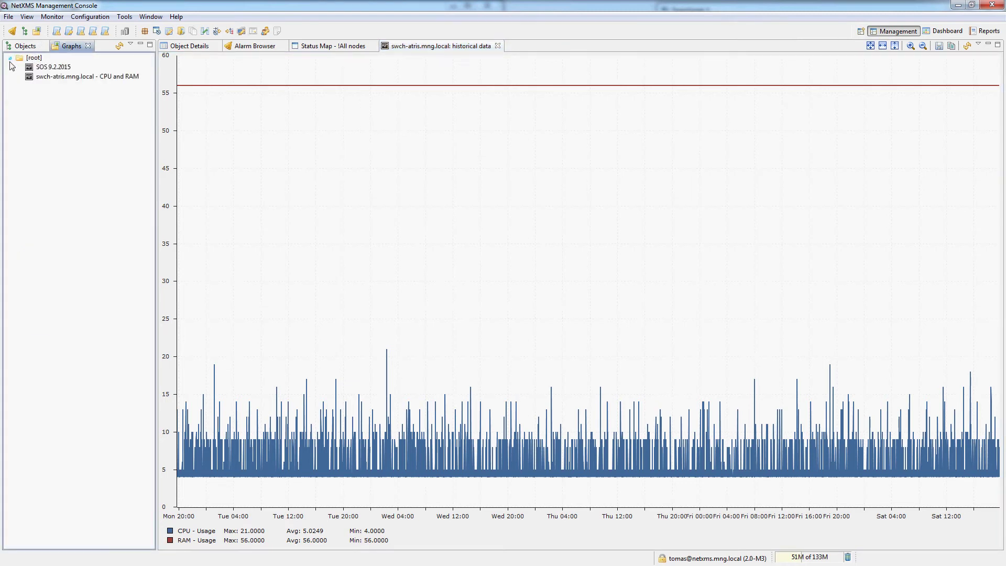
double_click(52, 78)
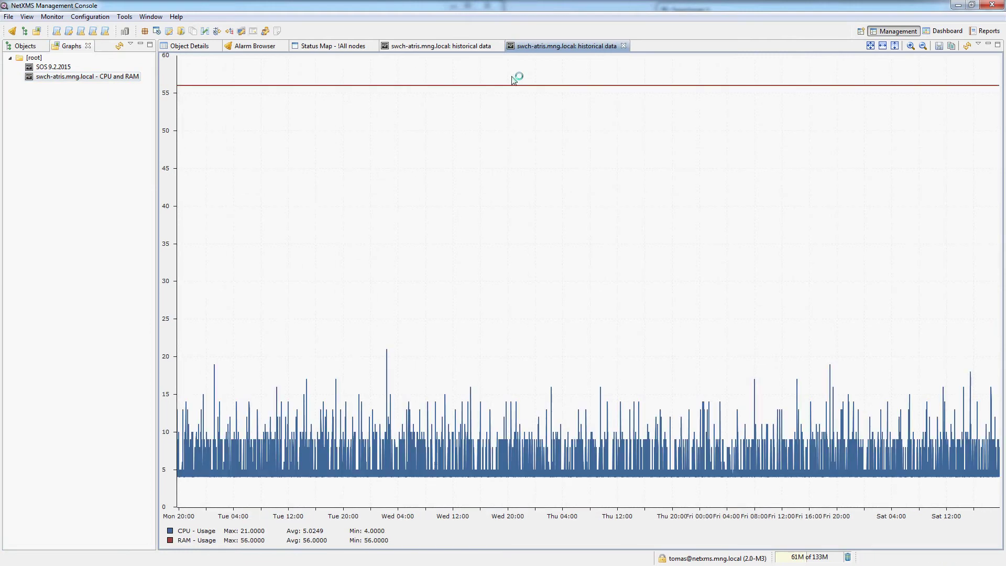
click(623, 45)
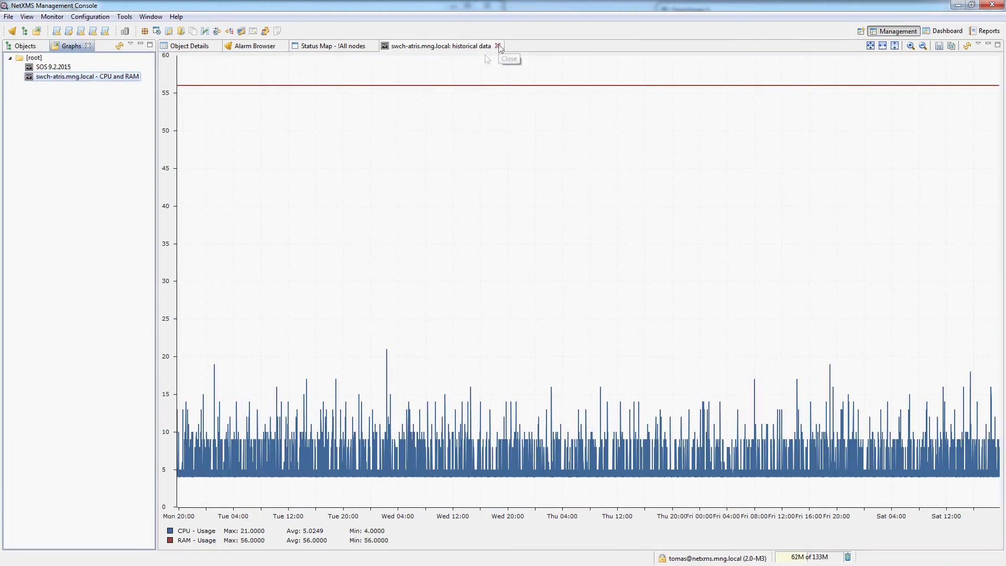
- Save the chart again under the name 'Switches->atris - CPU and RAM'
click(938, 46)
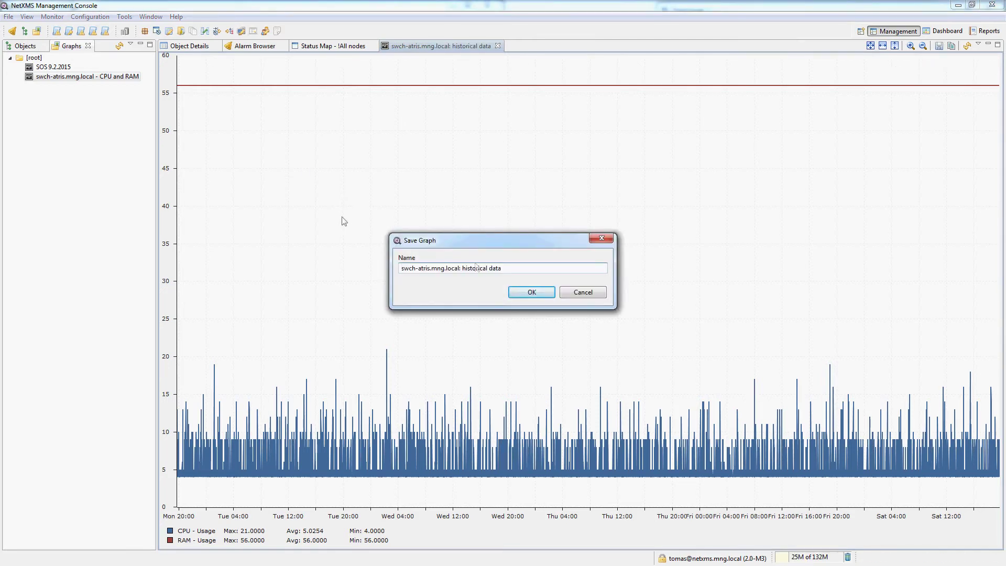
triple_click(522, 268)
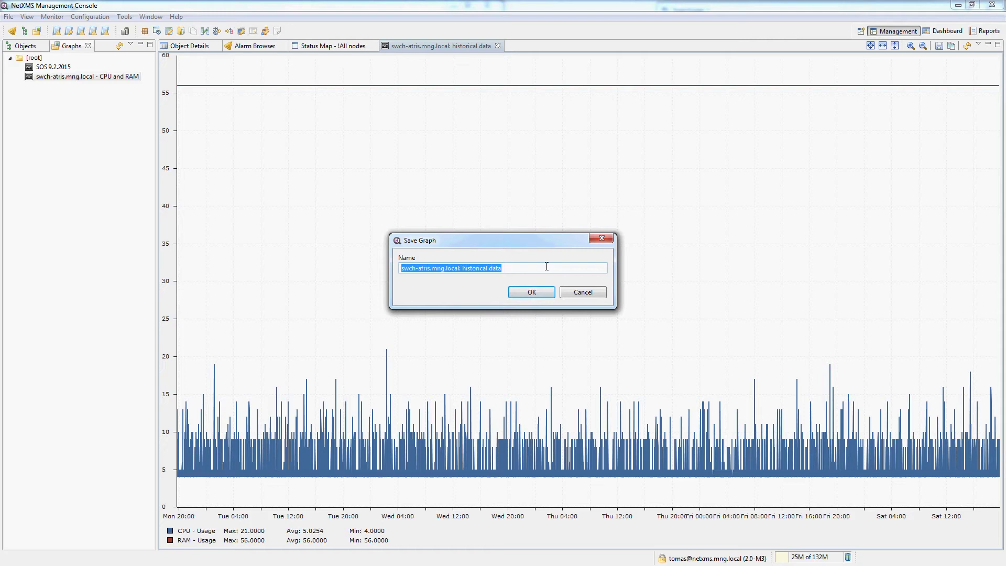
text(Switches->atris - CPU and RAM)
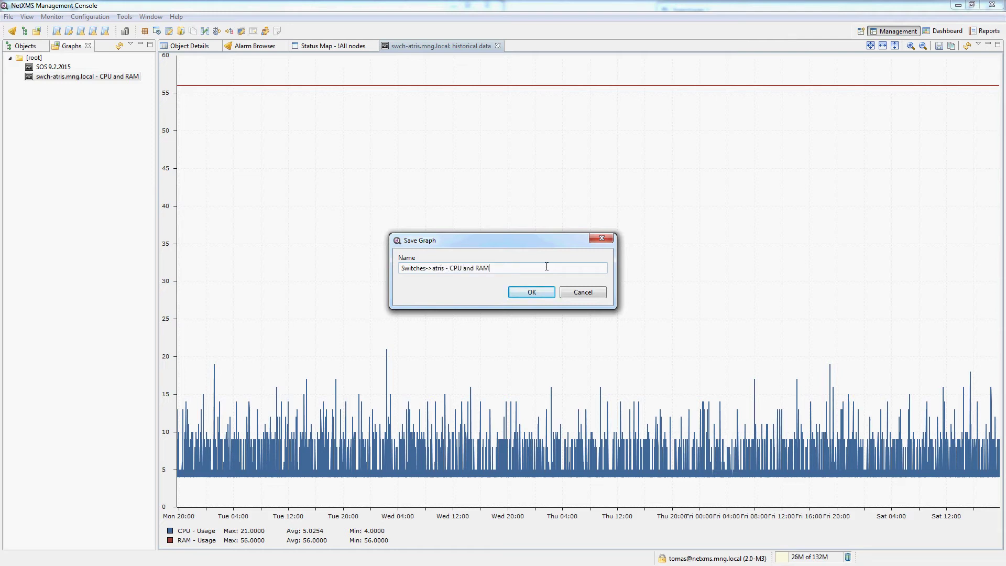
key(Return)
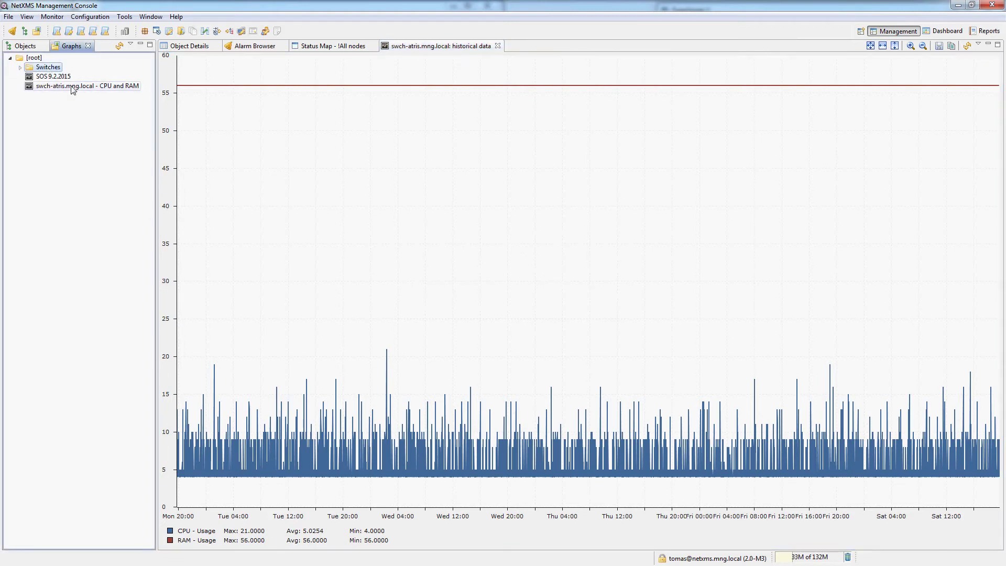
- Delete the root-level 'swch-atris.mng.local - CPU and RAM' graph and refresh the Graphs tree
click(42, 68)
click(20, 68)
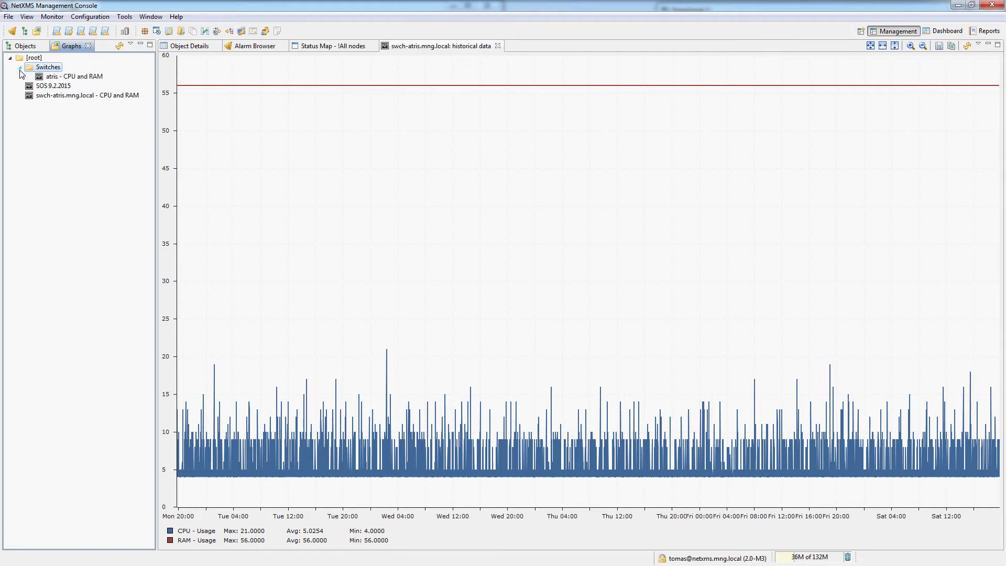
right_click(52, 95)
click(71, 114)
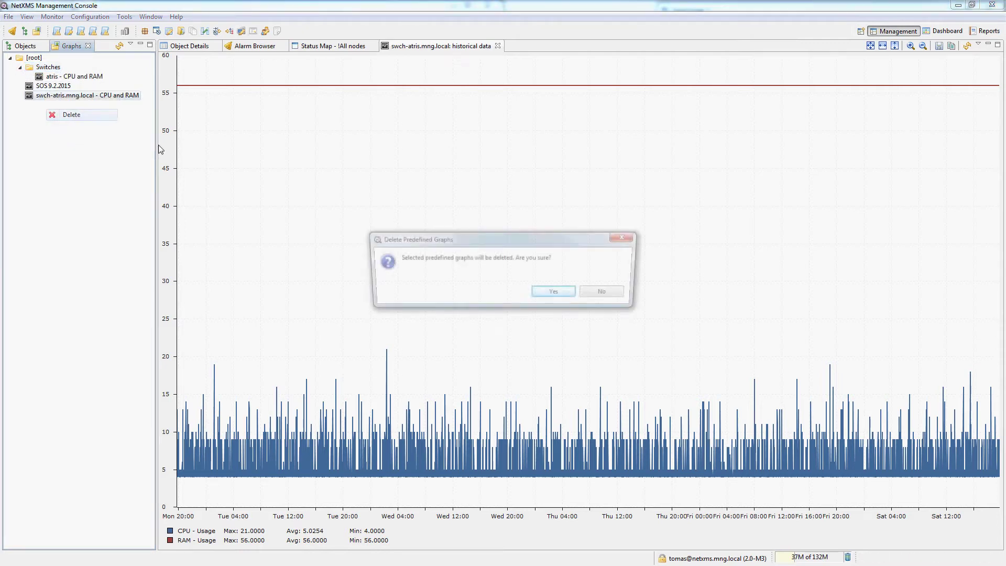
key(Return)
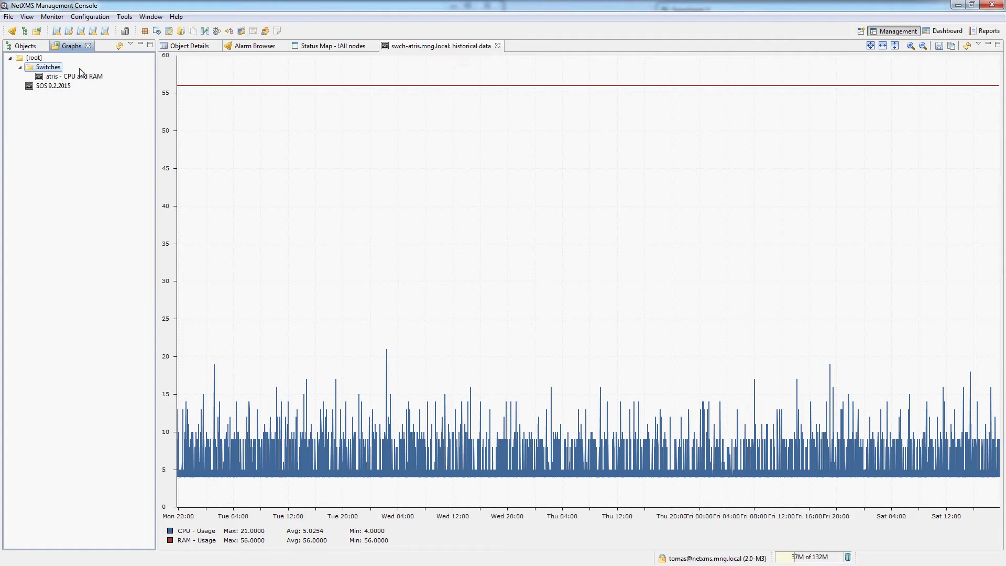
click(119, 47)
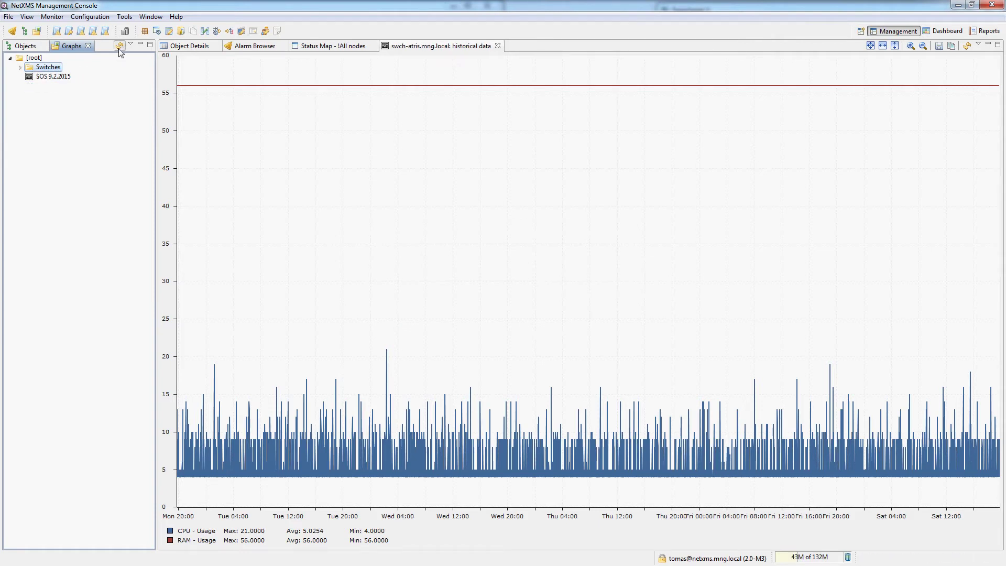
double_click(26, 69)
click(433, 103)
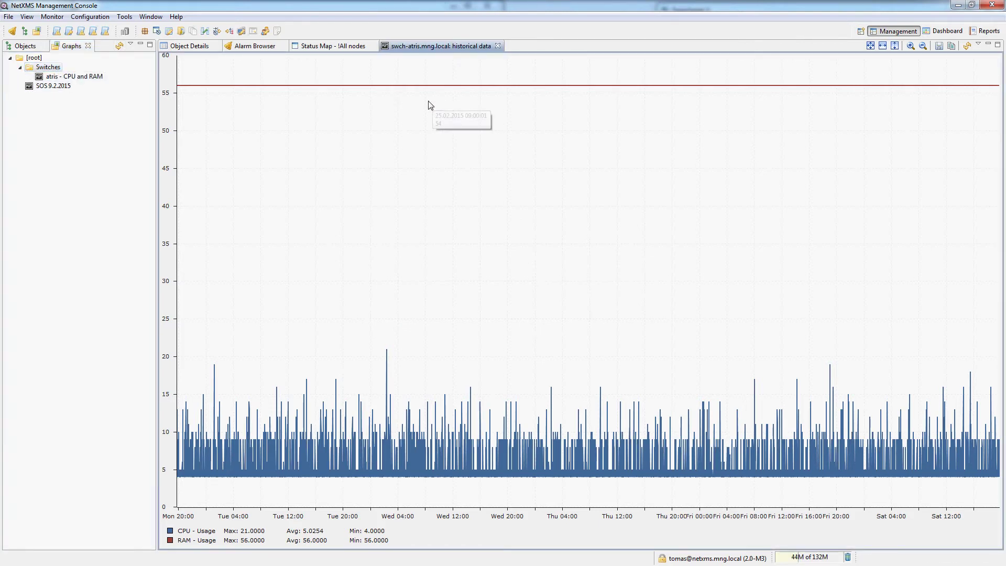
- Close the chart and compare swch-peto.mng.local's last values with swch-atris.mng.local's
click(497, 47)
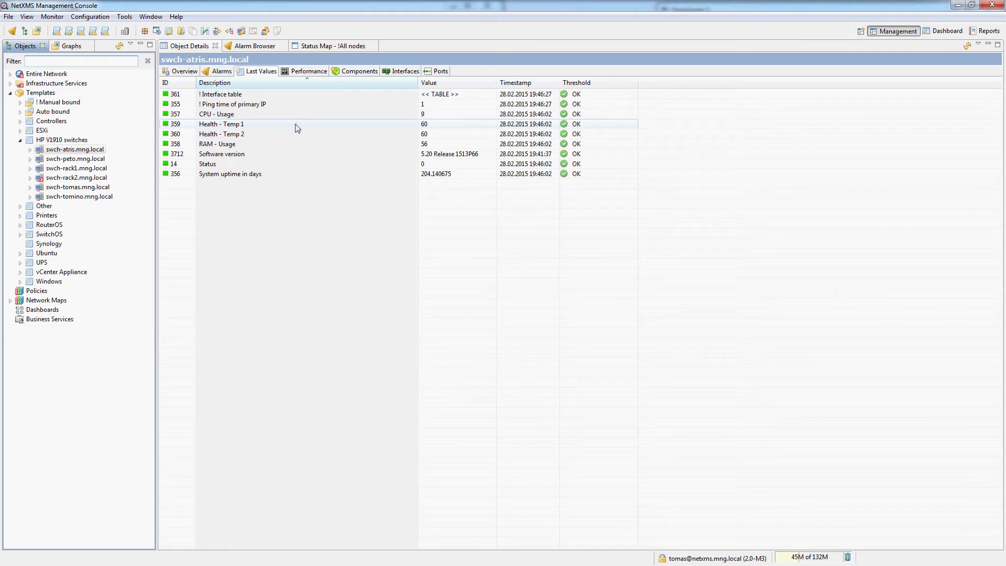
click(70, 168)
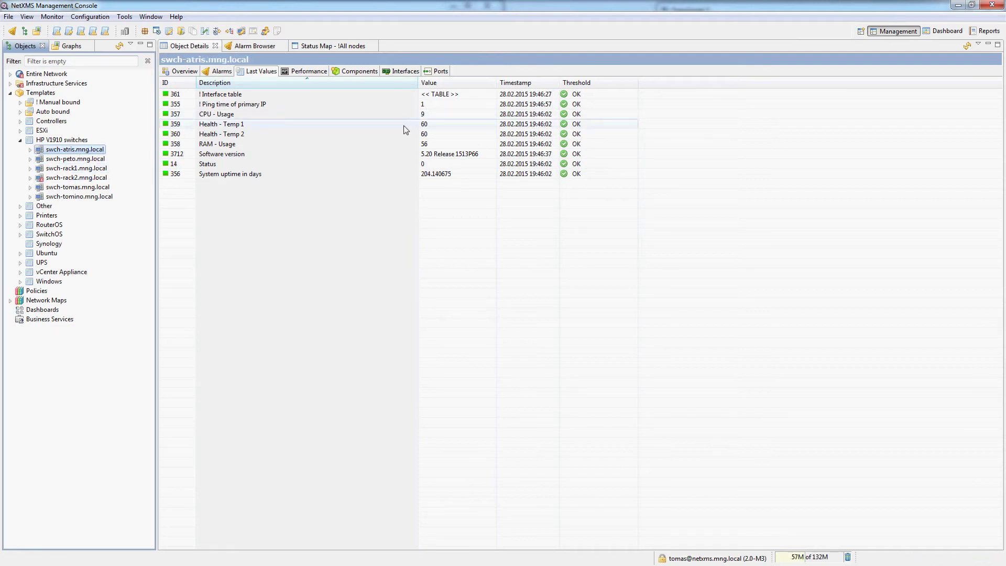
click(67, 46)
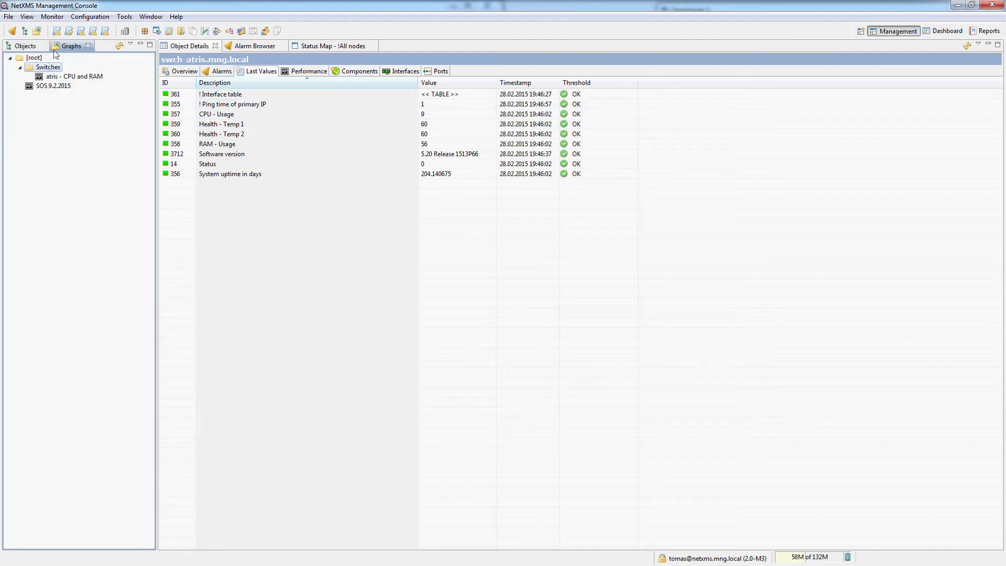
click(27, 46)
key(Down)
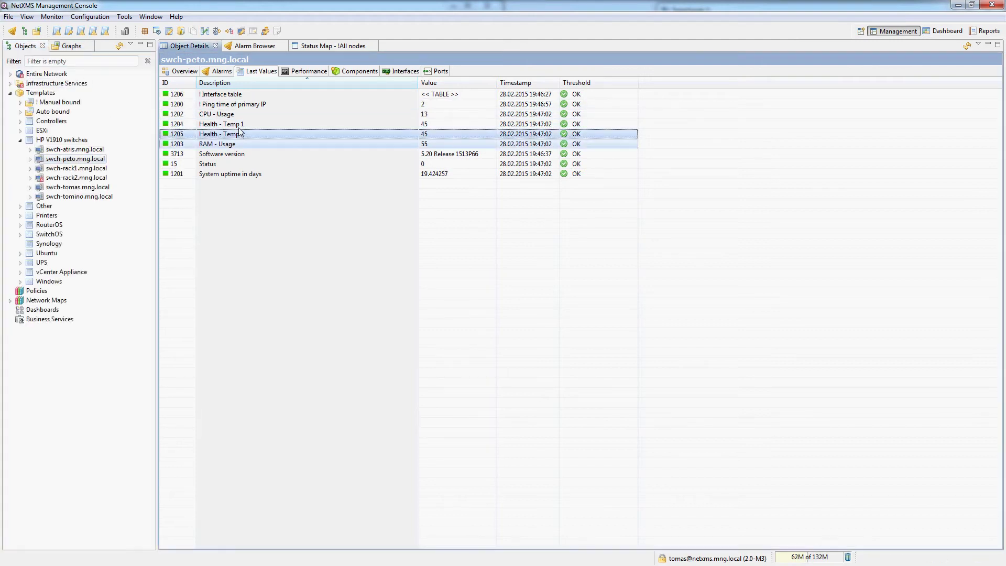
drag(241, 144, 239, 127)
key(Up)
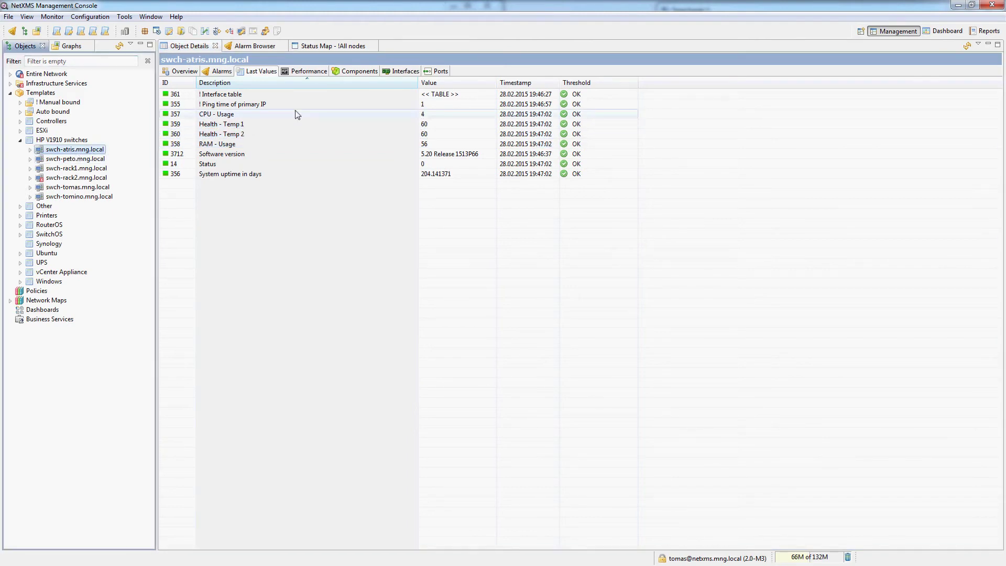
- Compare the switches' latency charts on the Performance tab, starting from swch-atris and swch-peto
click(291, 73)
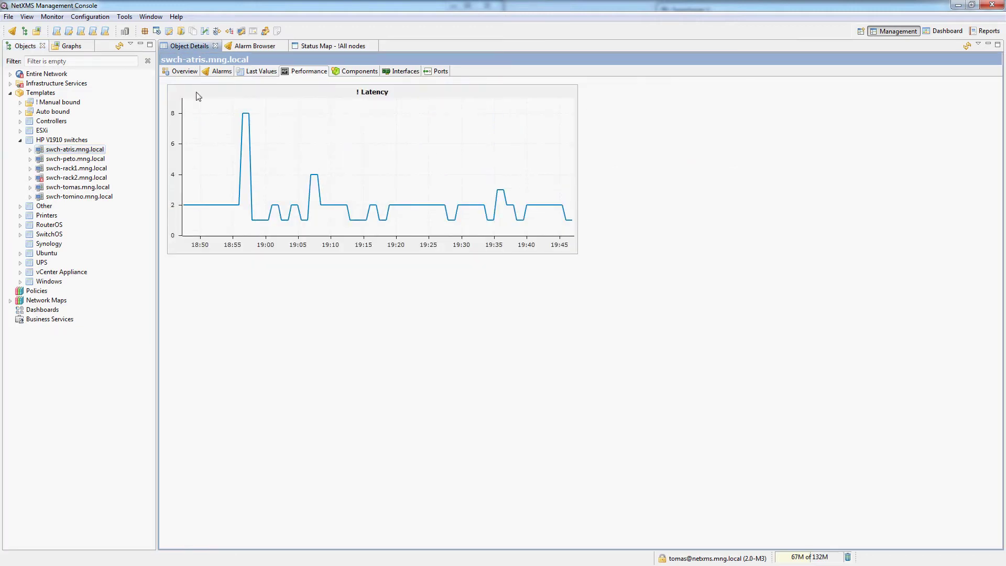
mouse_move(531, 152)
click(87, 159)
key(Down)
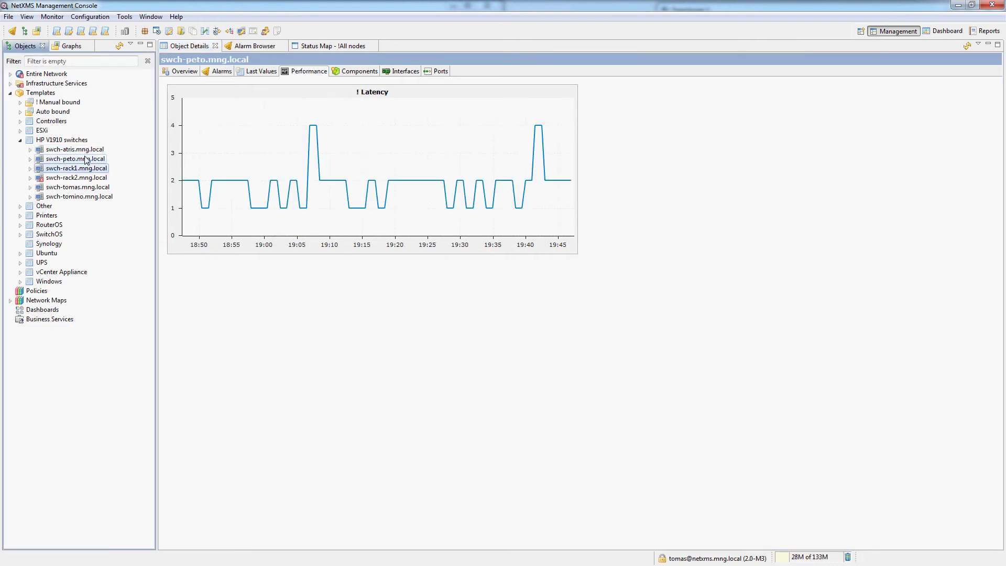
key(Down)
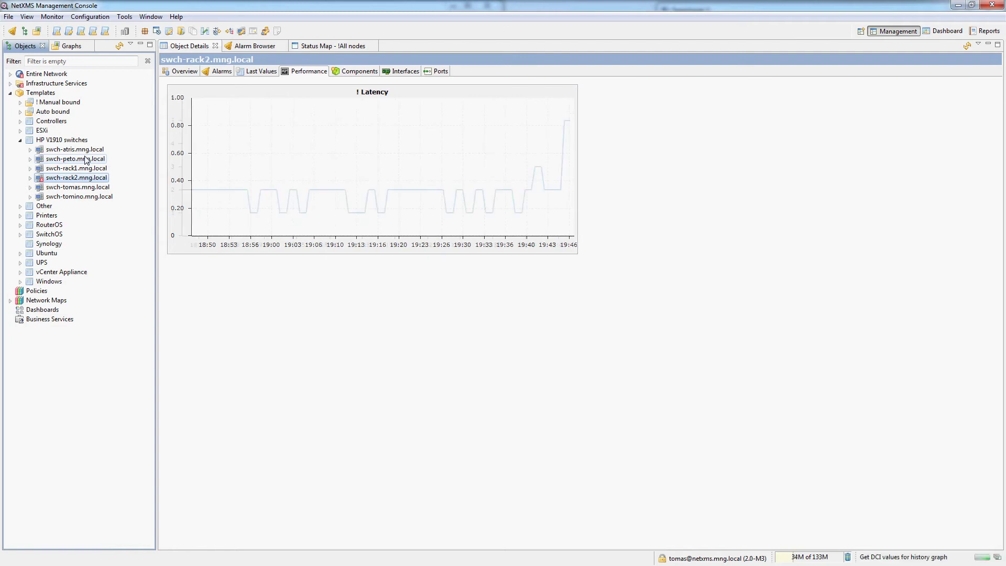
key(Down)
key(Down)
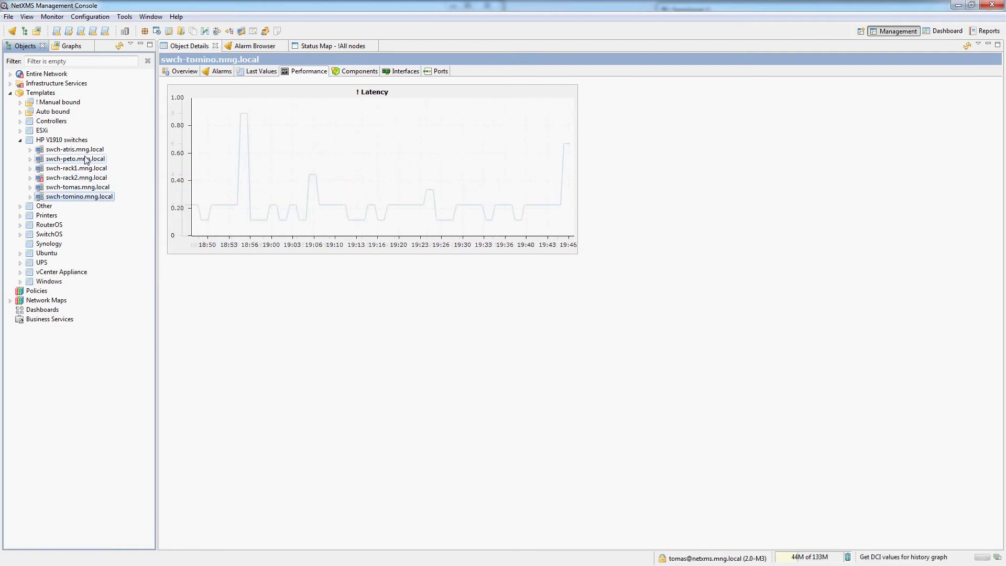
- Select swch-atris.mng.local and view its Last Values
click(71, 150)
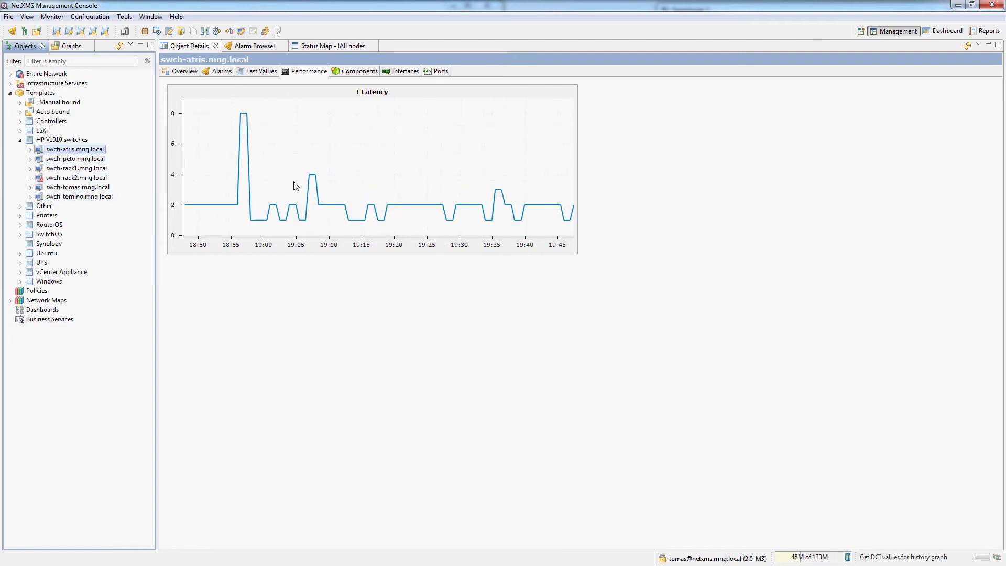
mouse_move(314, 180)
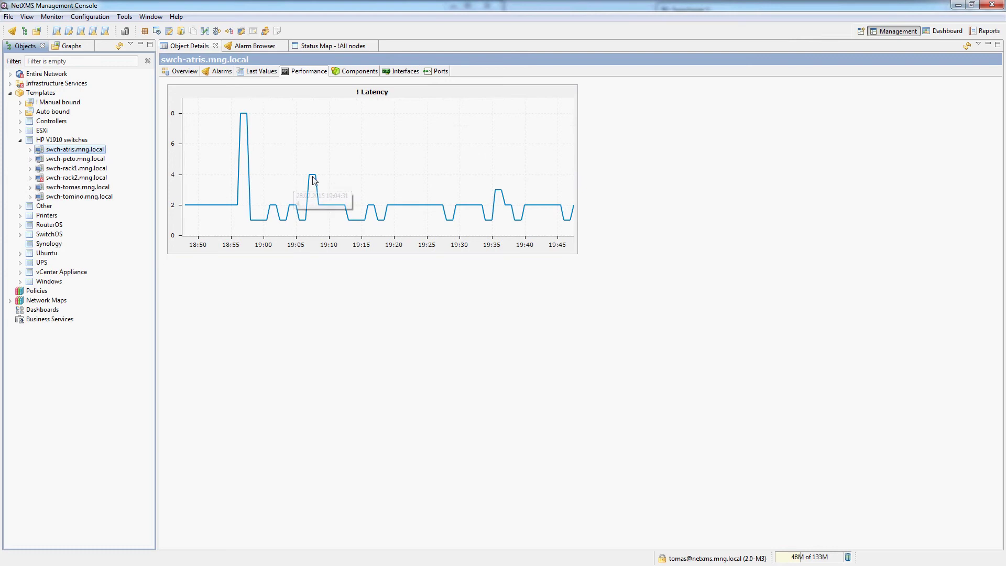
click(253, 73)
- Open the CPU - Usage item's settings in the HP V1910 switches template
click(65, 140)
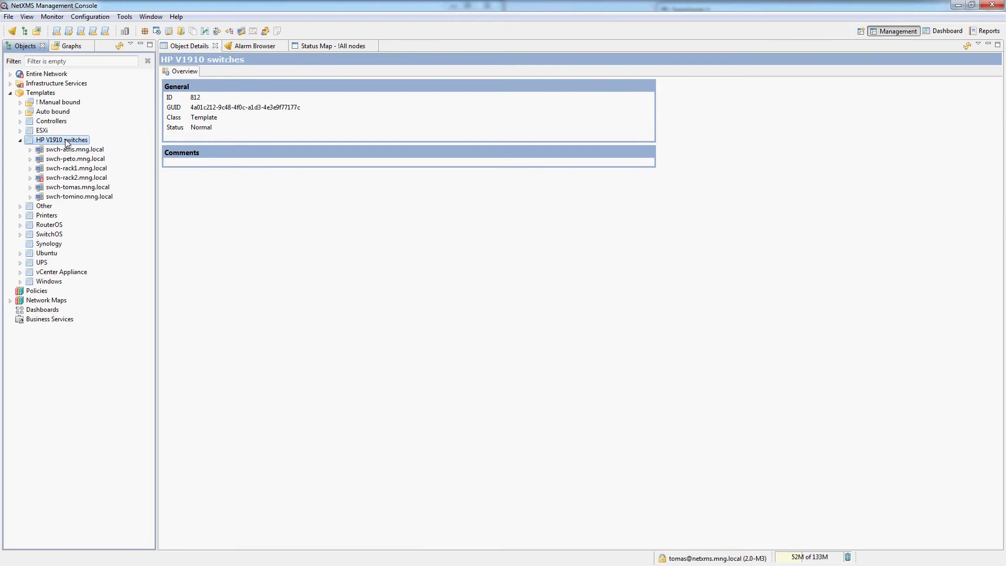
right_click(66, 140)
click(105, 201)
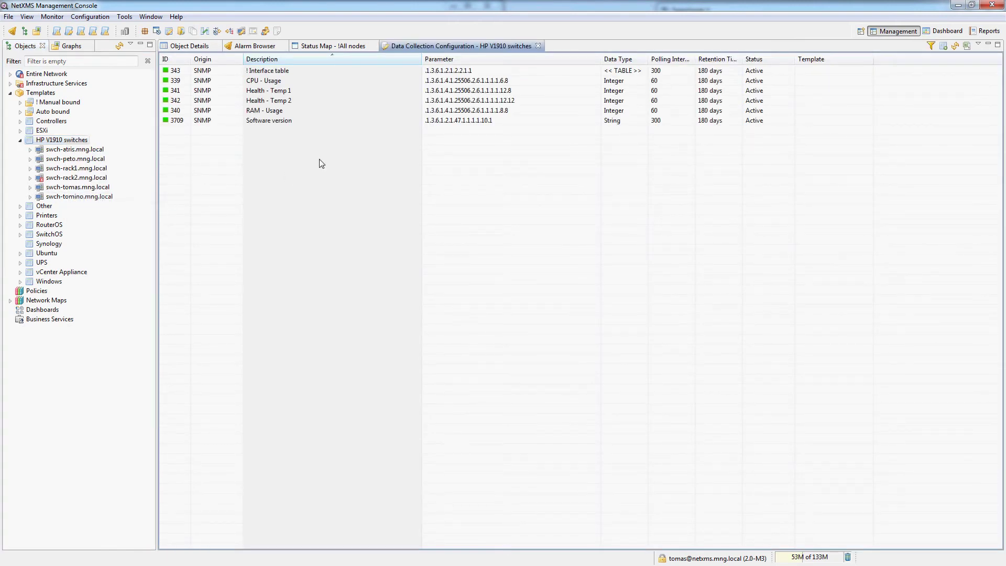
double_click(270, 80)
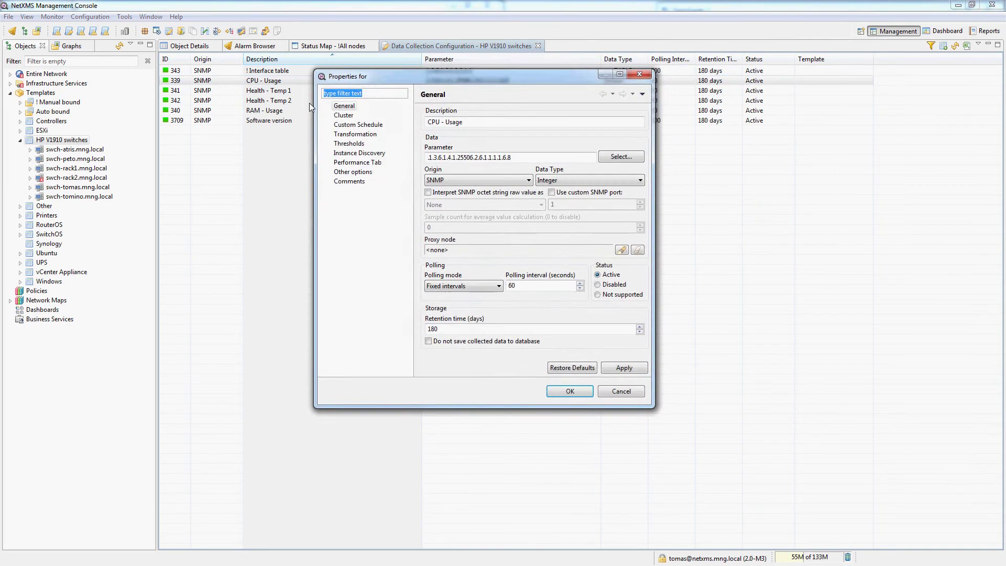
drag(363, 74, 232, 143)
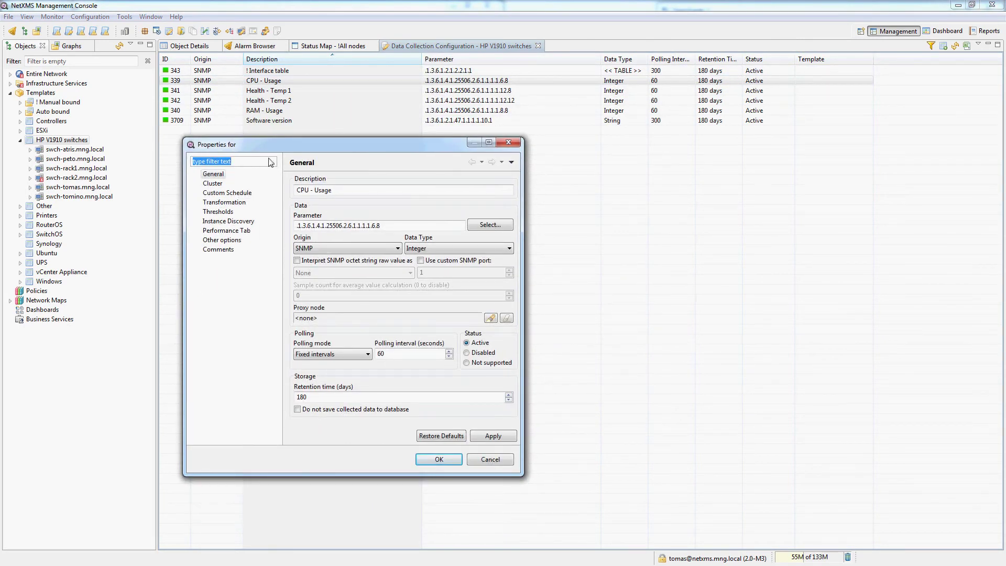
- Enable the Performance-tab graph titled 'Average CPU load %' with a dark red colour
click(230, 232)
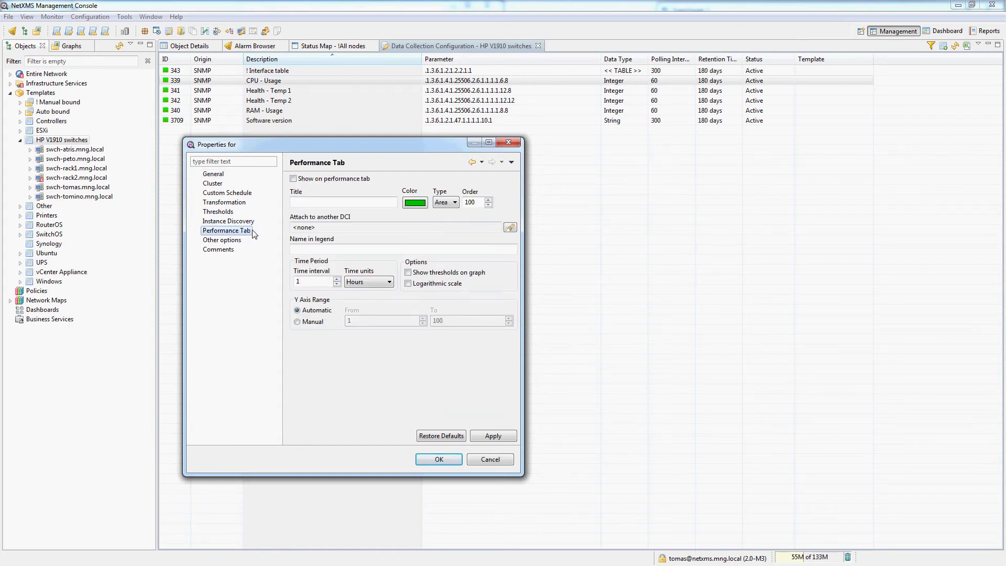
click(331, 180)
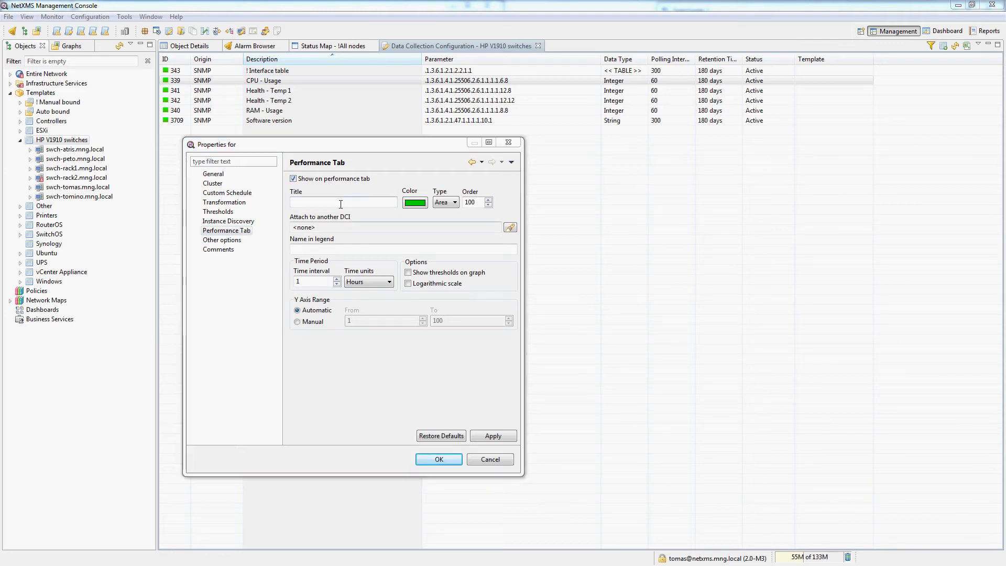
key(Tab)
text(Average CPU load %)
click(416, 203)
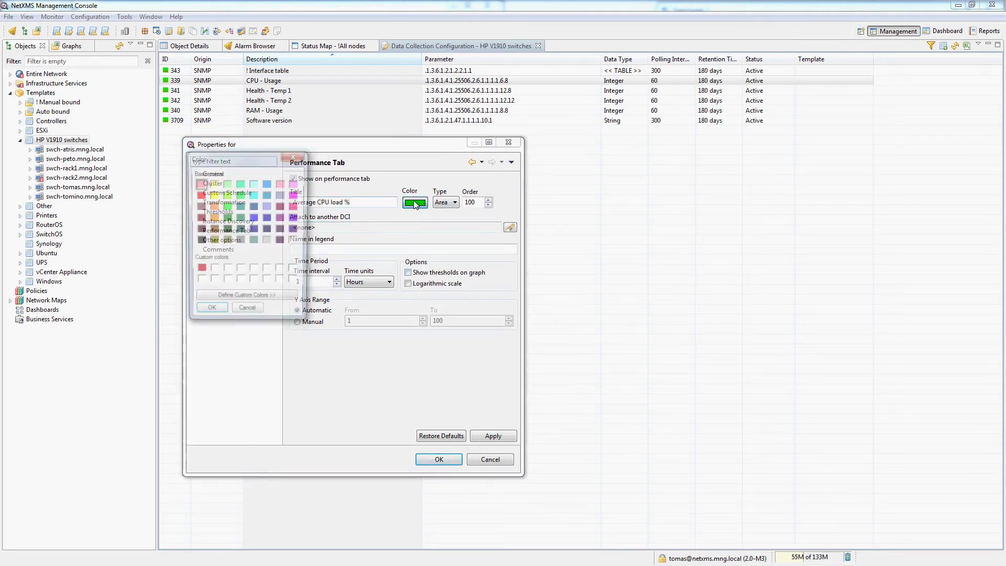
click(237, 299)
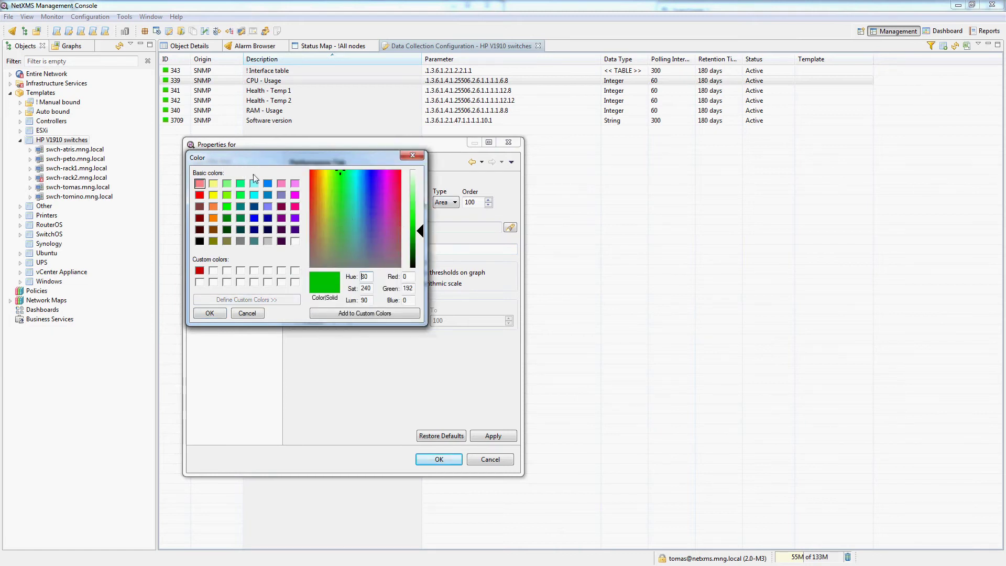
drag(253, 157, 296, 234)
click(243, 347)
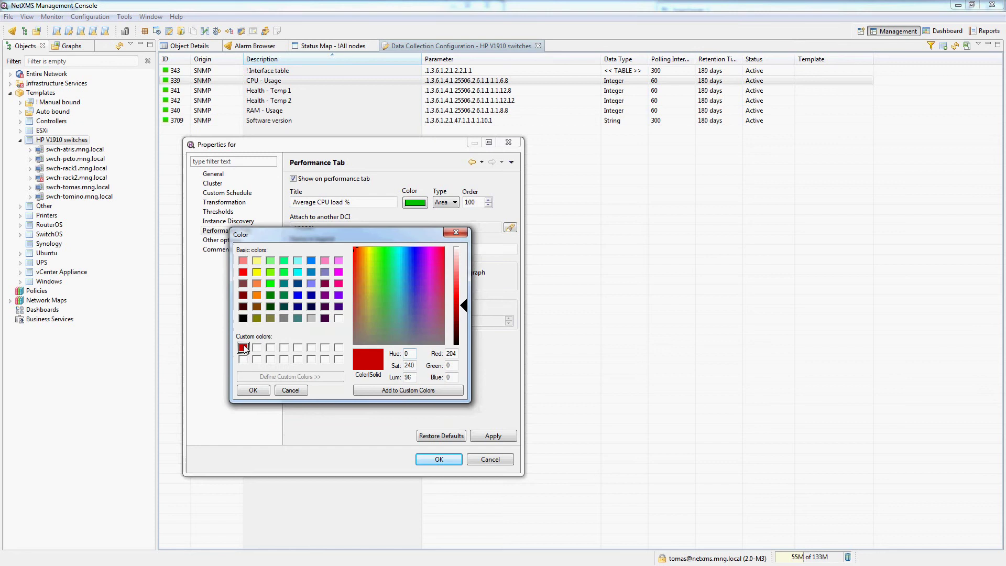
click(251, 392)
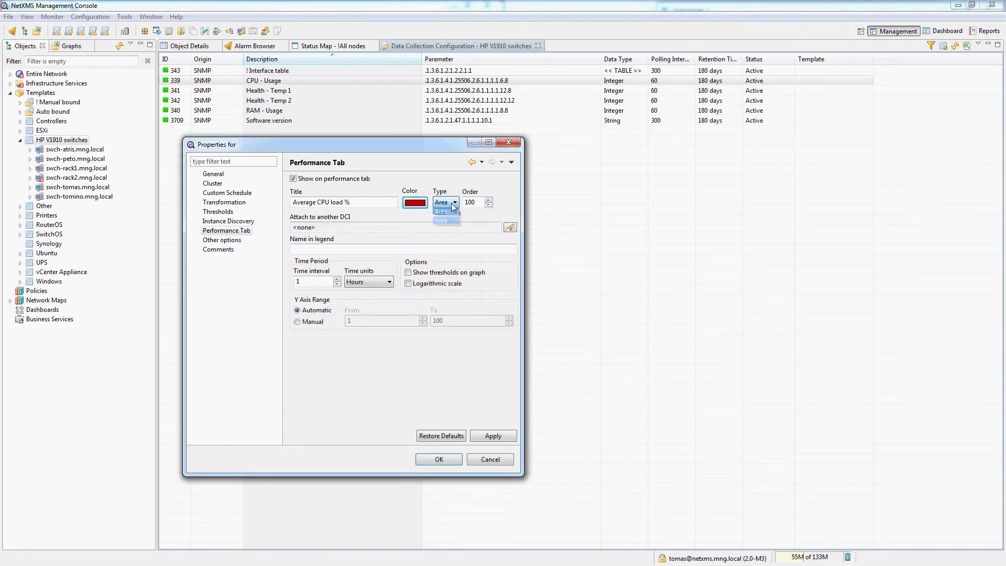
- Keep the Area graph type, set a manual 1–100 Y axis, and save
click(455, 179)
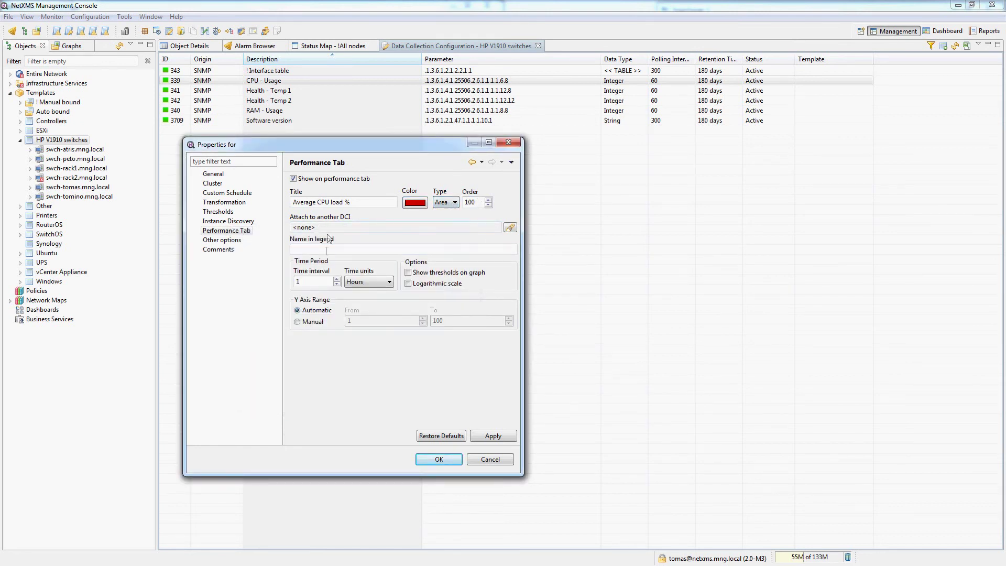
click(297, 322)
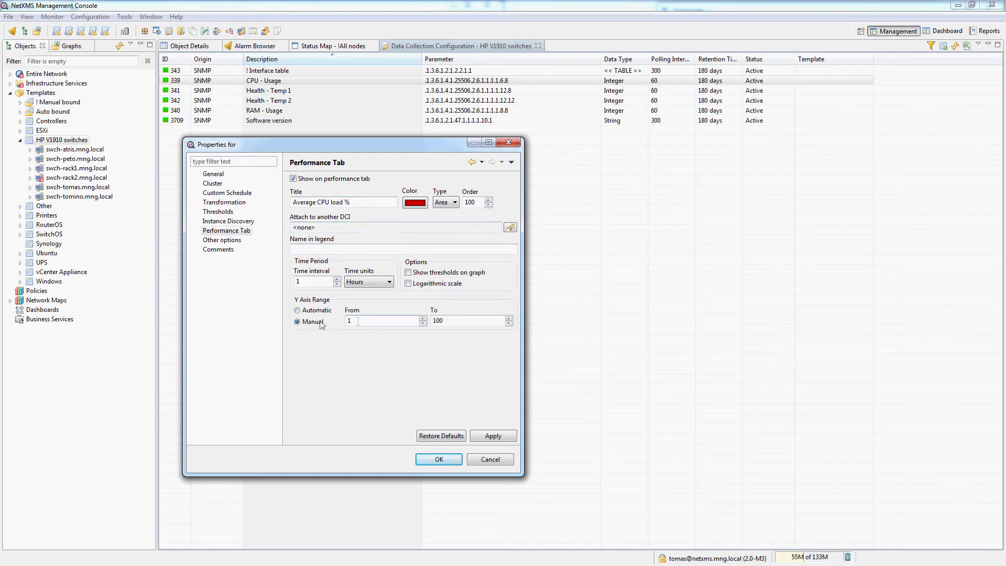
click(369, 321)
text(1)
click(439, 459)
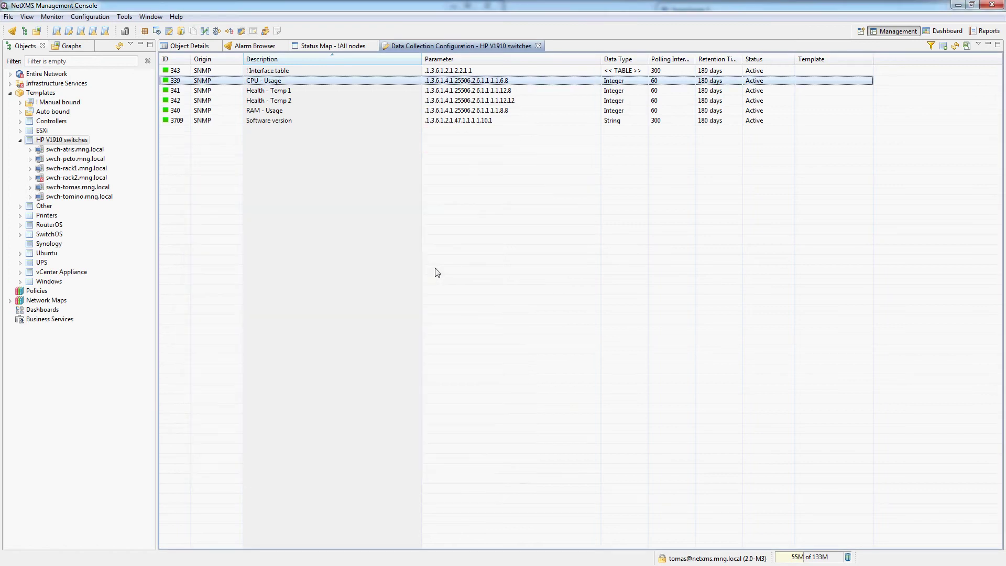
- Enable performance-tab graphing for Health - Temp 1, titled 'Temp sensors', with a blue line
double_click(301, 91)
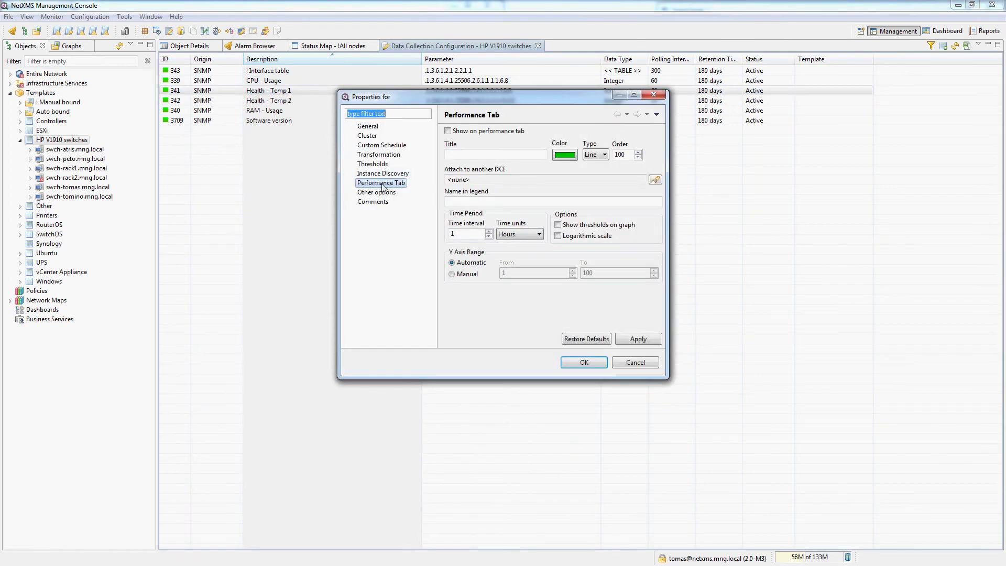
click(469, 131)
click(471, 155)
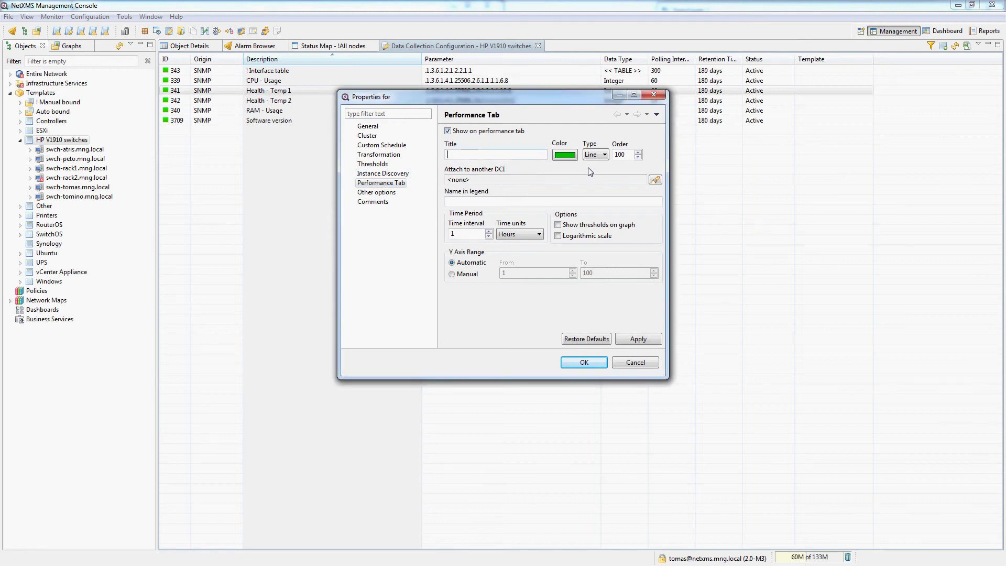
text(Temp sensors)
click(573, 159)
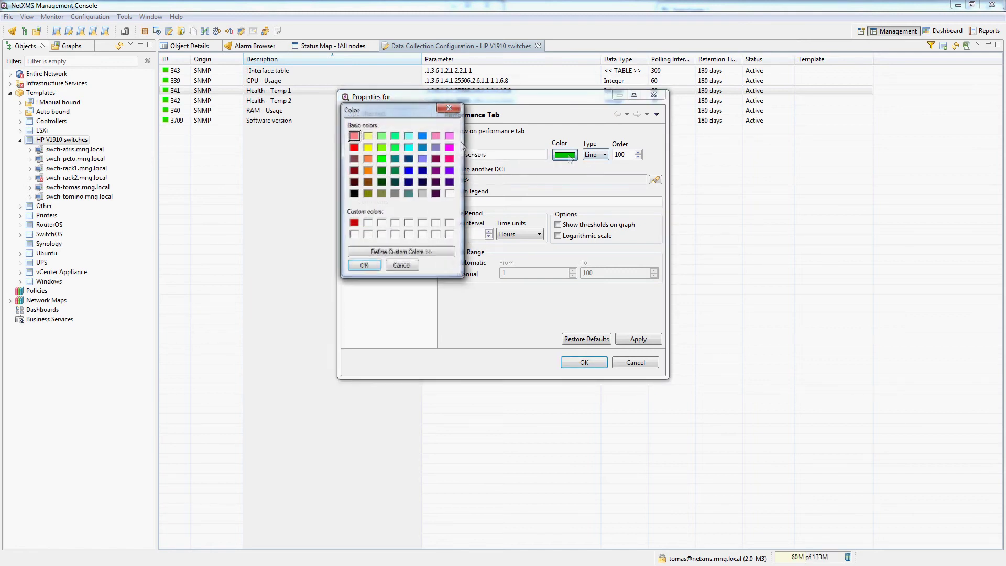
click(421, 147)
click(364, 266)
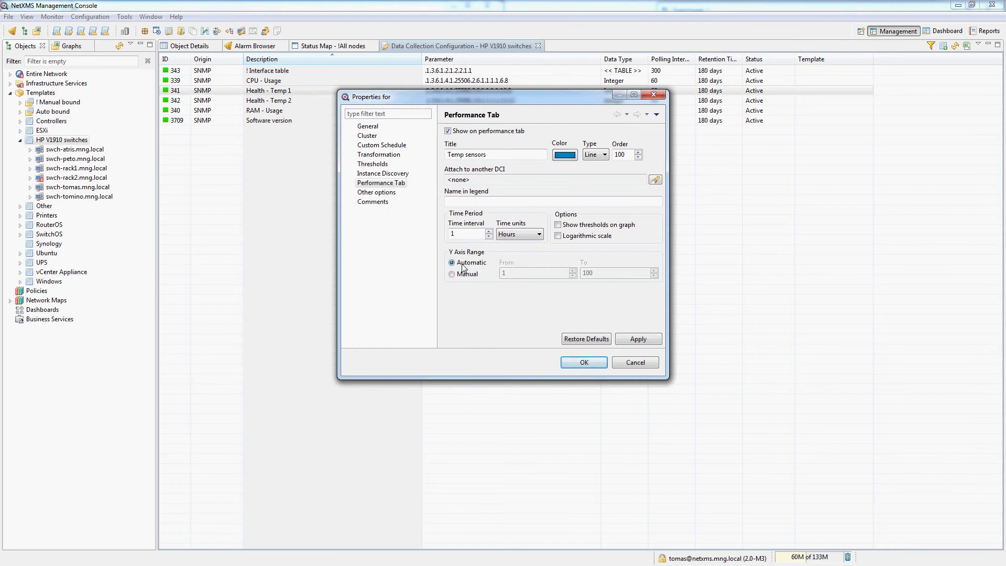
- Save the Temp 1 graph settings and view swch-atris.mng.local's performance graphs
click(576, 361)
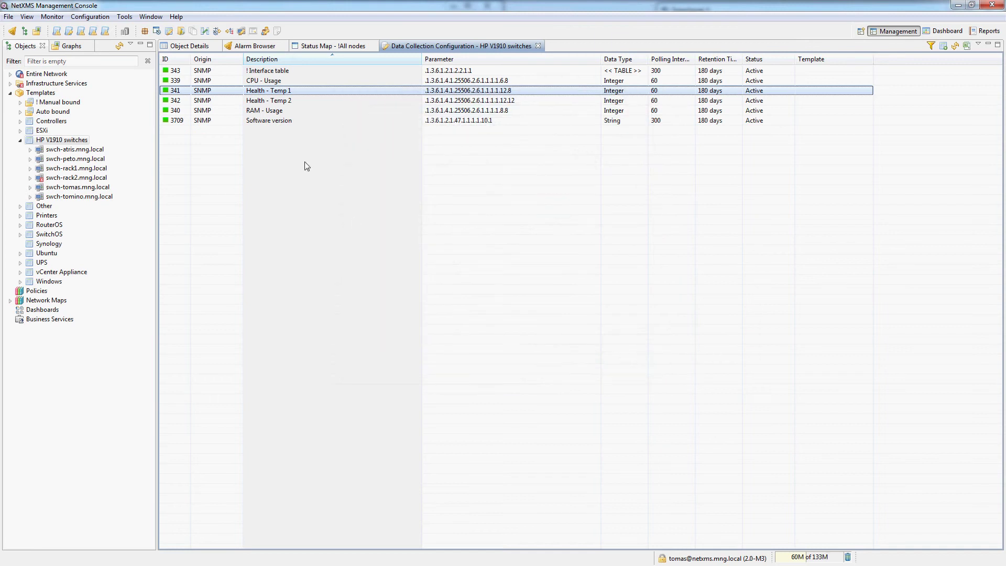
click(537, 46)
click(75, 149)
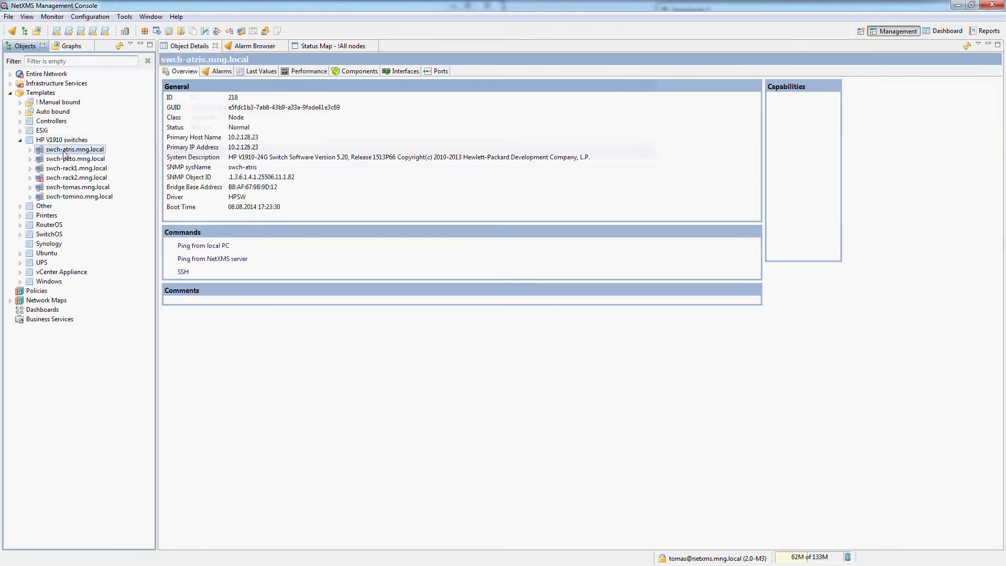
click(312, 72)
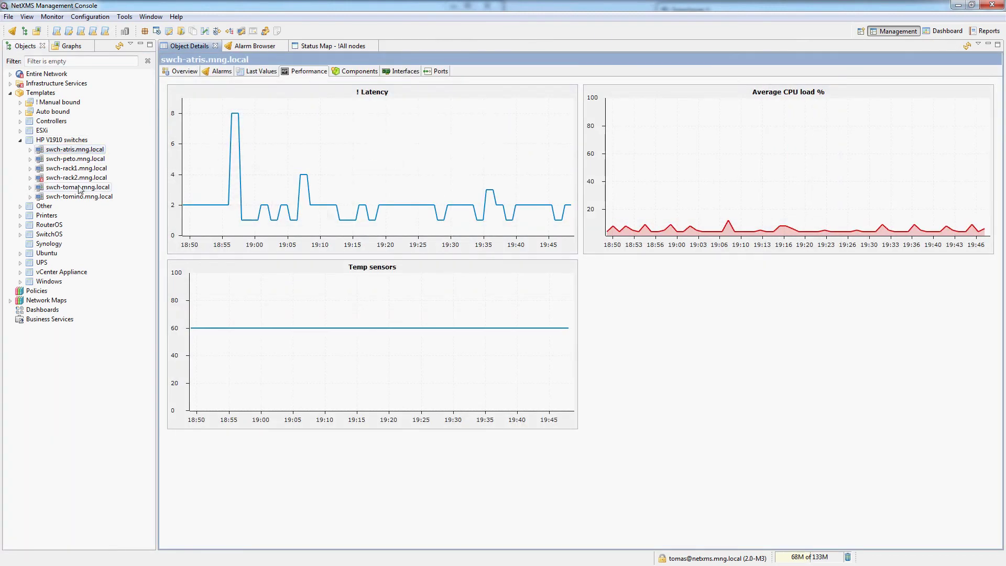
- Check the graphs on swch-peto, rack1, rack2, tomas and tomino, then reselect swch-atris and the HP V1910 template
click(73, 159)
click(67, 169)
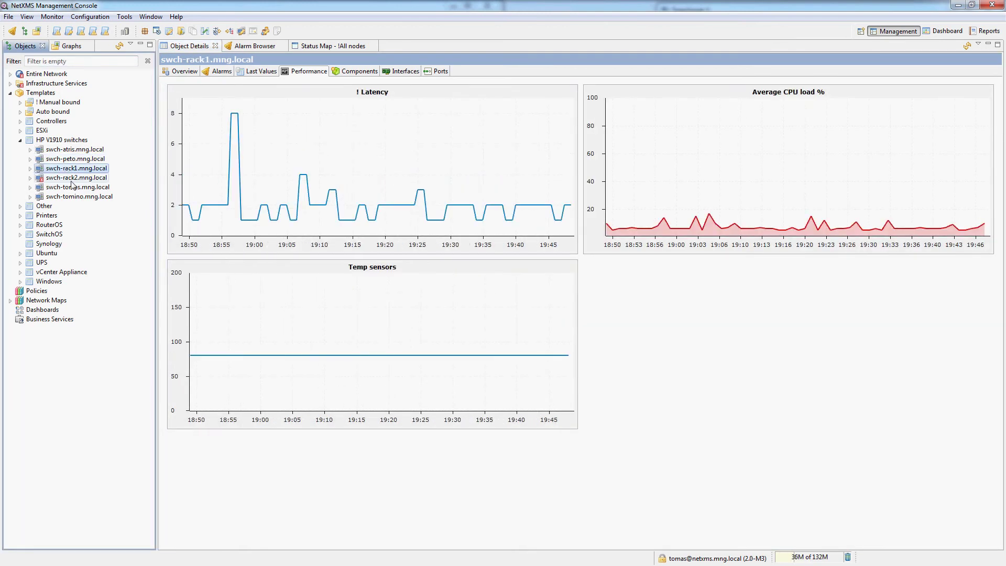
click(70, 178)
click(74, 188)
click(75, 197)
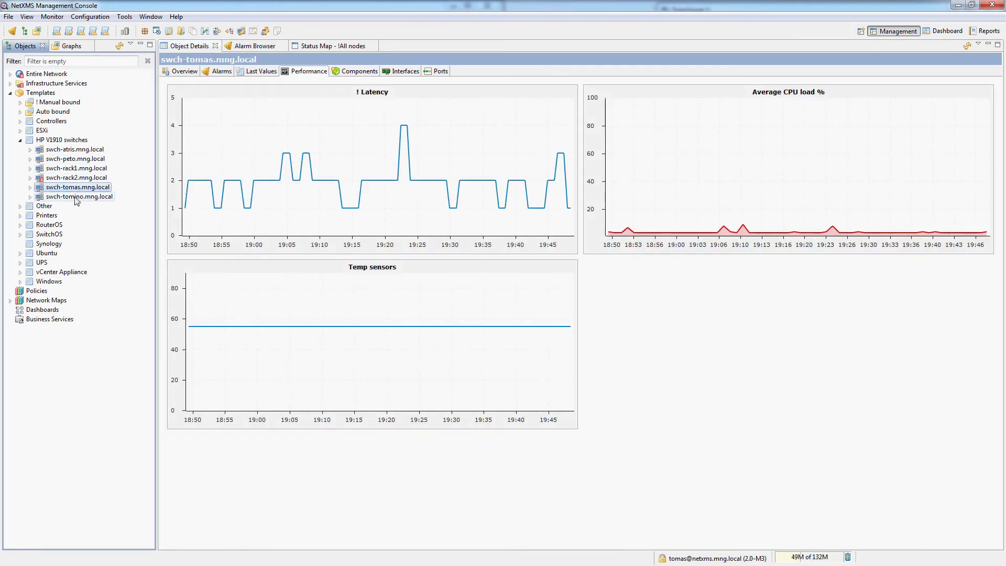
click(63, 150)
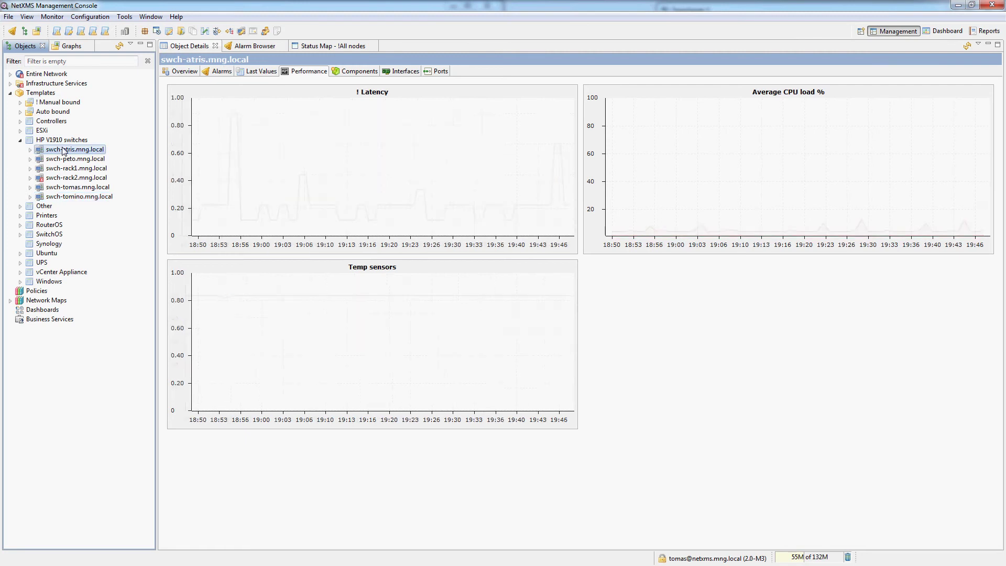
click(66, 141)
- Open Health - Temp 2's properties in the template's data collection and colour its graph teal
right_click(66, 141)
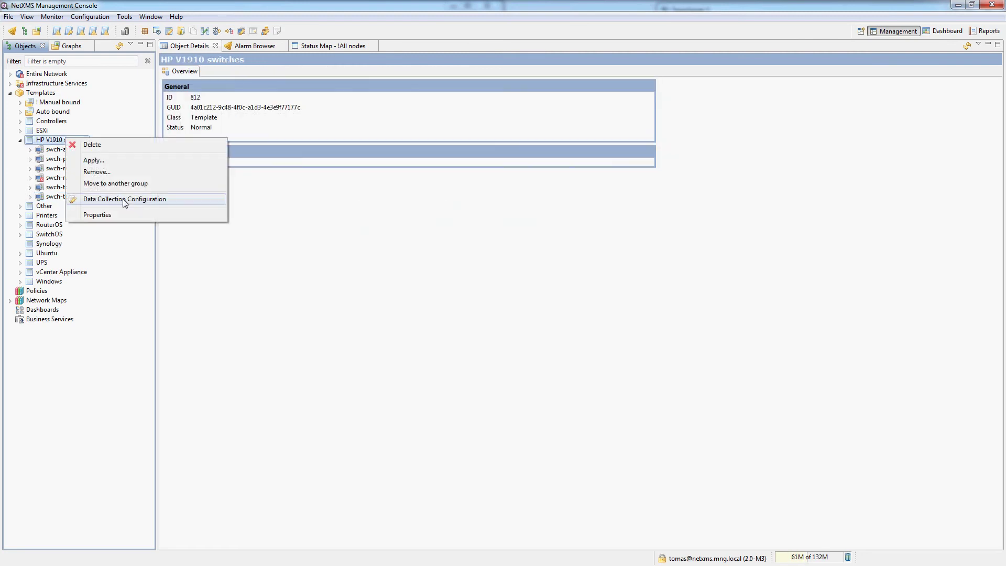
click(157, 201)
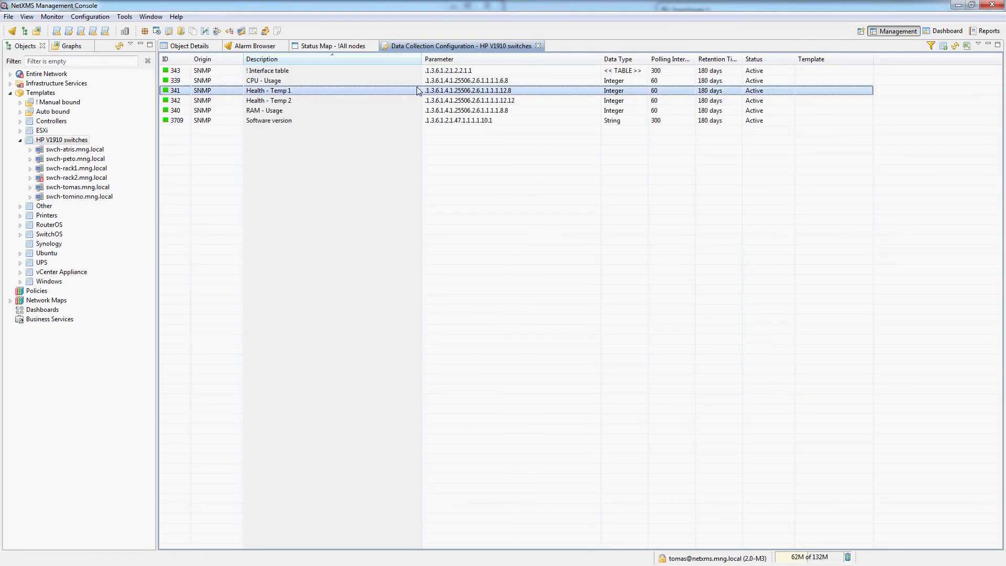
double_click(268, 100)
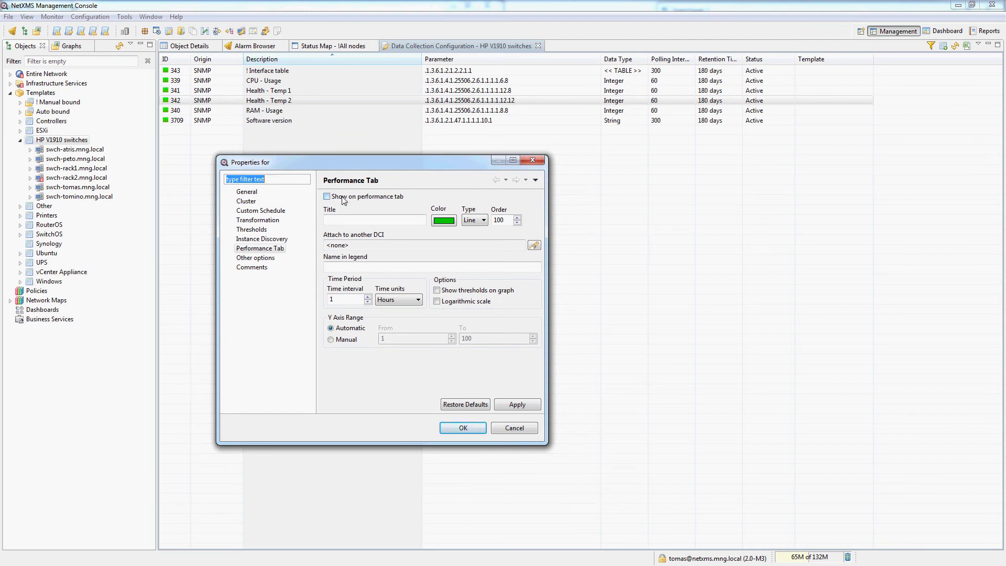
click(451, 220)
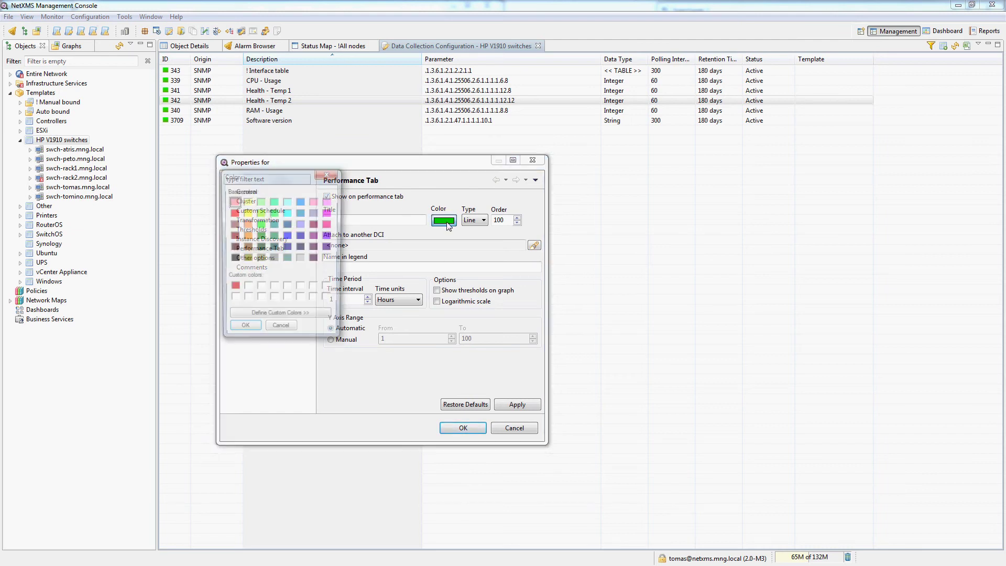
click(274, 224)
click(243, 331)
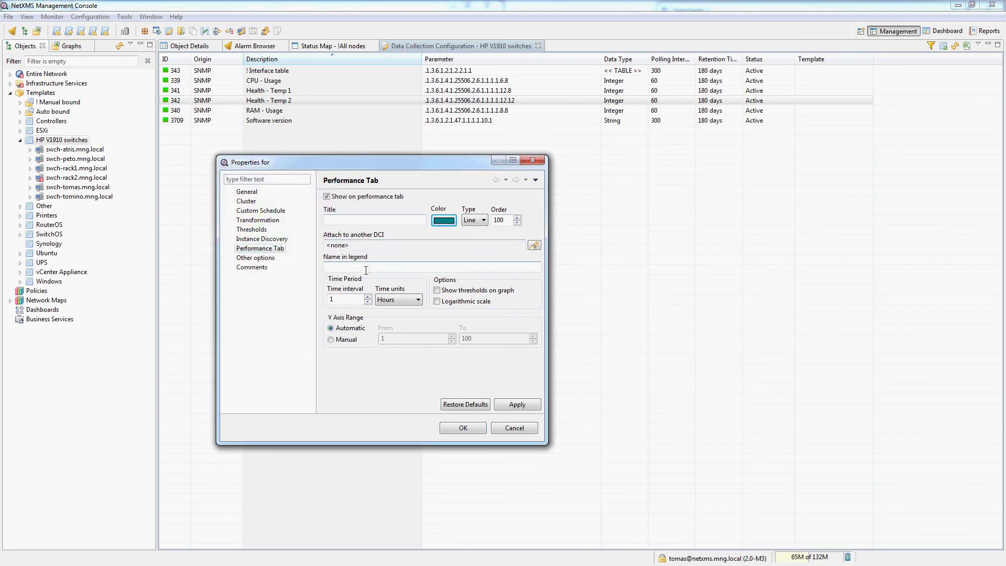
- Combine the Temp 2 graph with Health - Temp 1 and save the settings
click(533, 245)
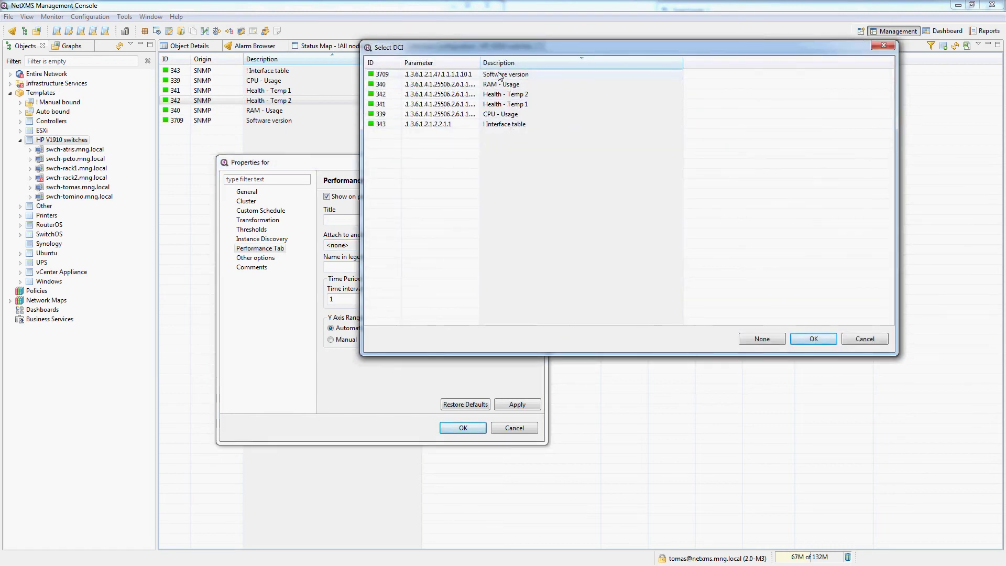
click(532, 62)
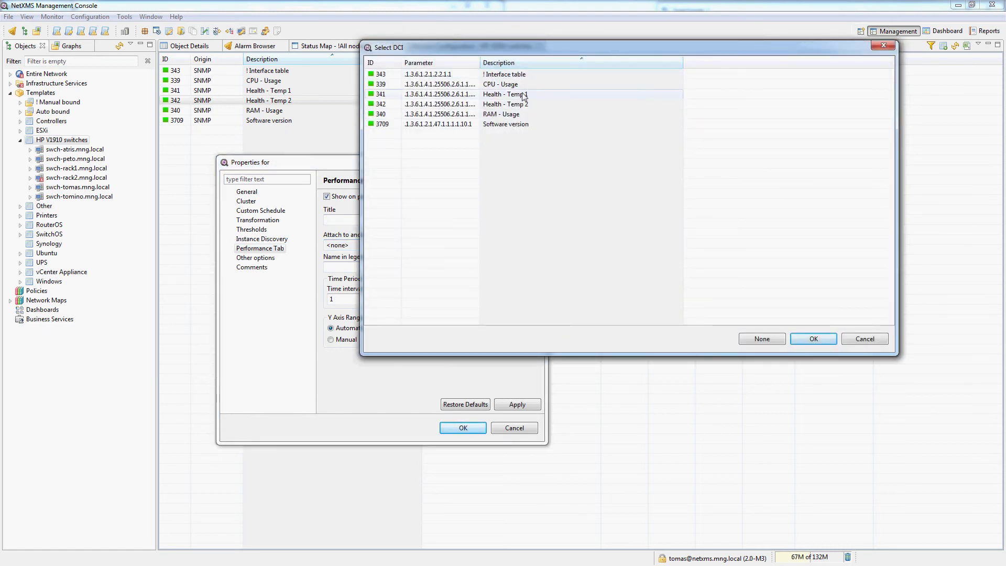
double_click(519, 94)
click(463, 428)
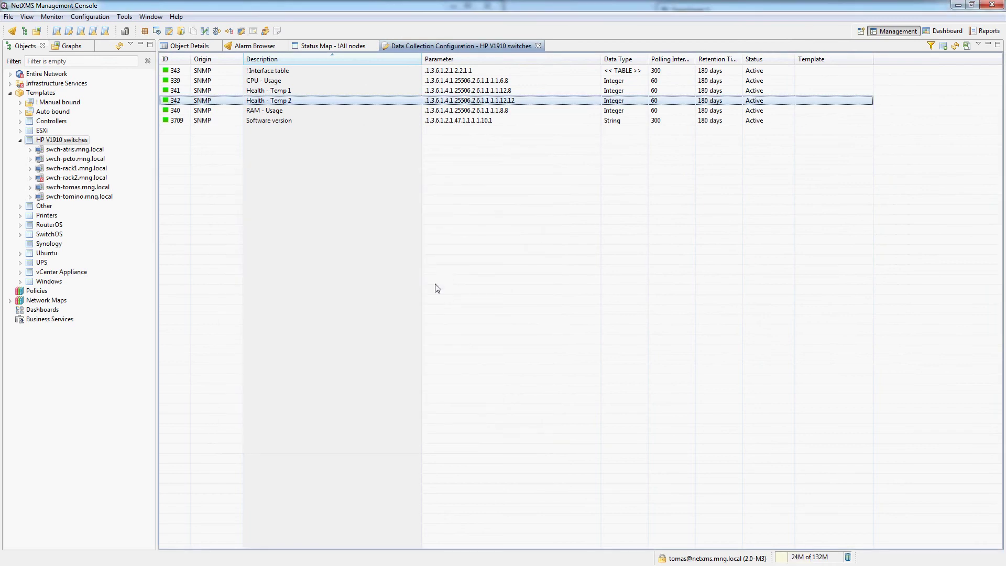
- Step through swch-atris, peto, rack1, tomas and tomino performance graphs showing both temperatures in Temp sensors
key(ctrl+w)
click(79, 150)
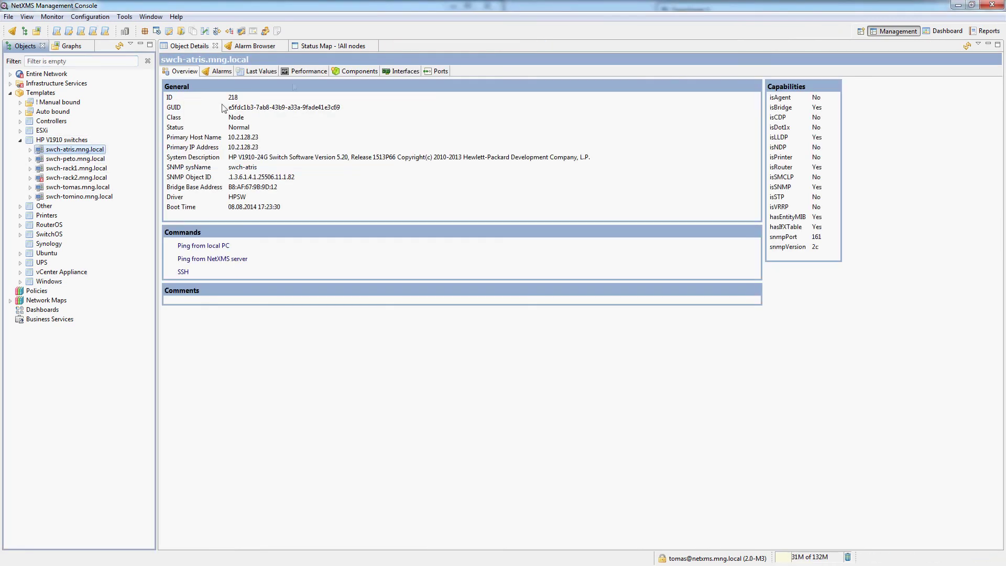
click(304, 72)
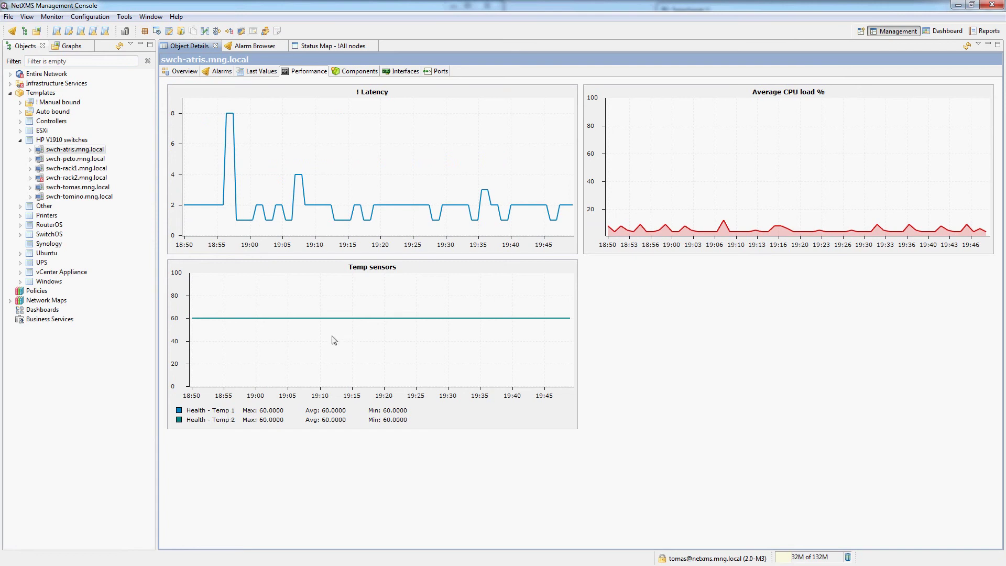
click(78, 159)
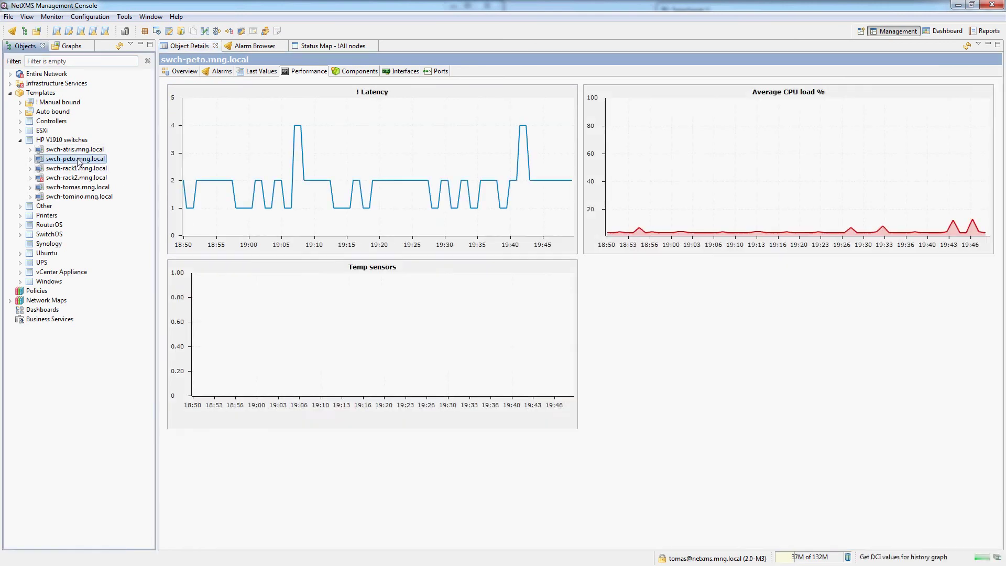
click(77, 168)
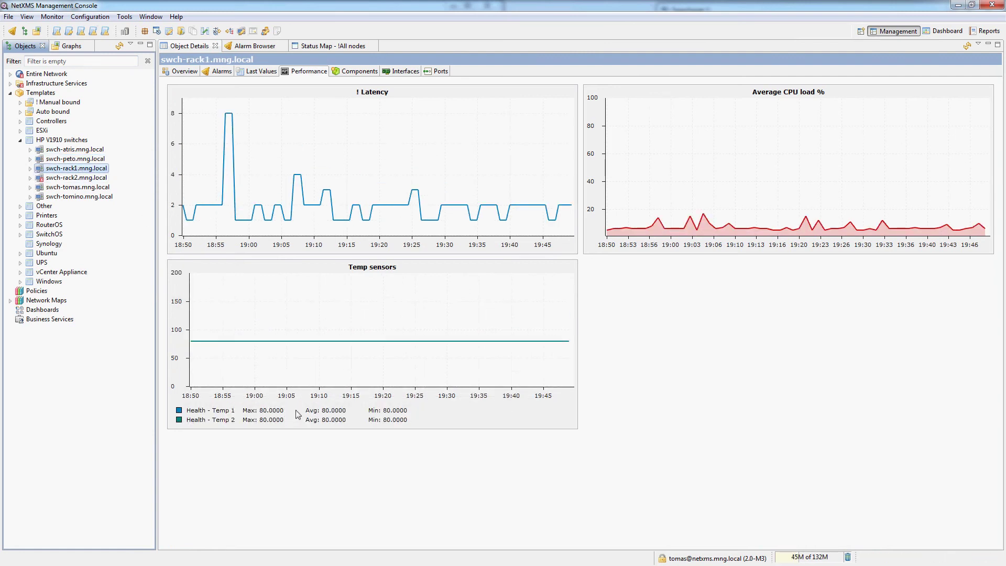
click(77, 187)
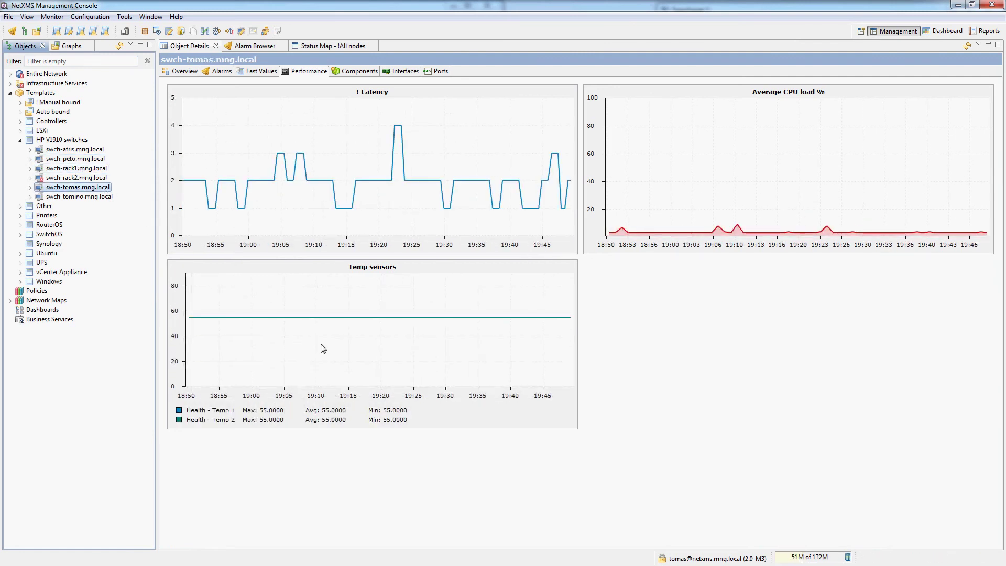
click(89, 197)
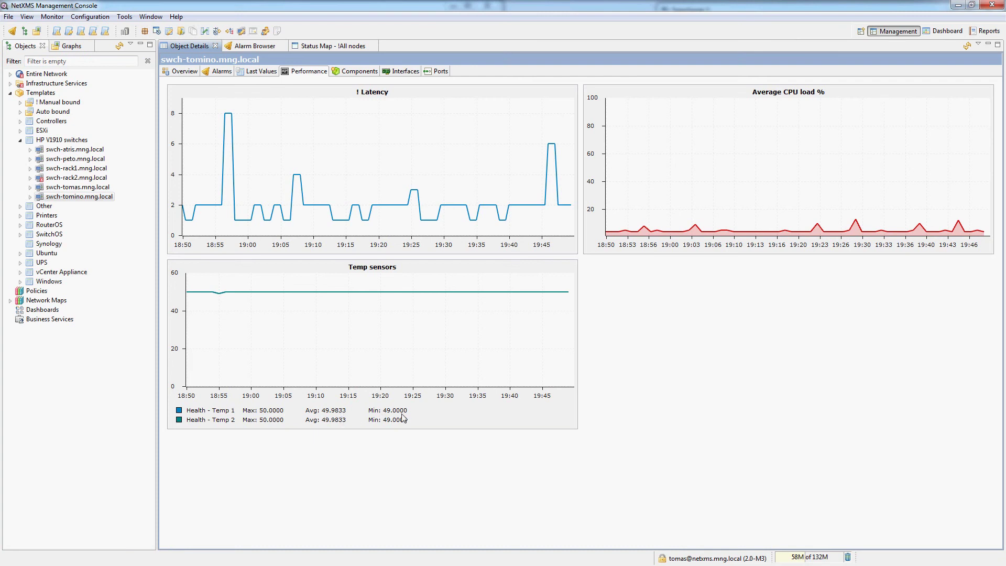
- Open the RAM - Usage DCI's properties and title its performance graph 'RAM usage %'
right_click(78, 140)
click(110, 199)
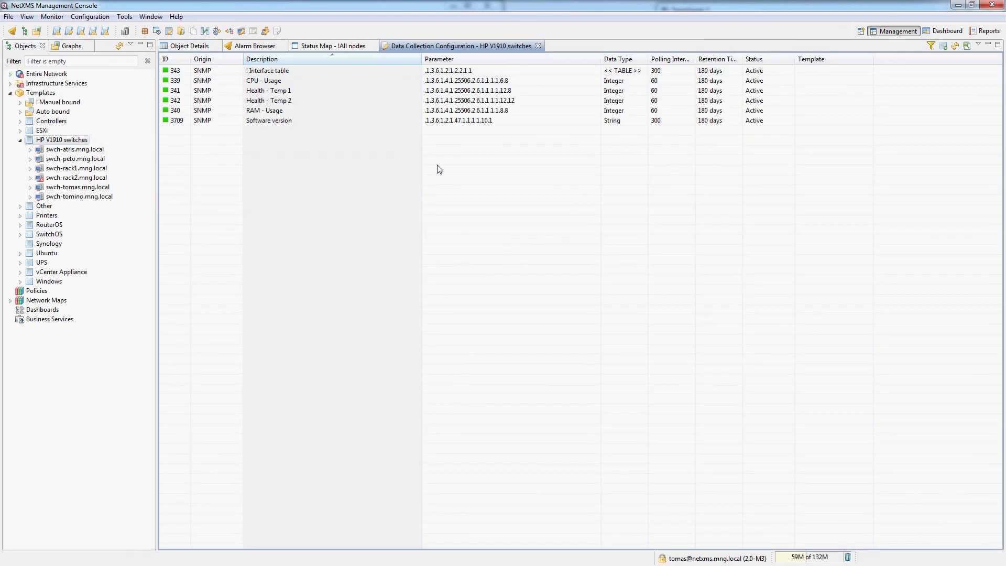
double_click(291, 110)
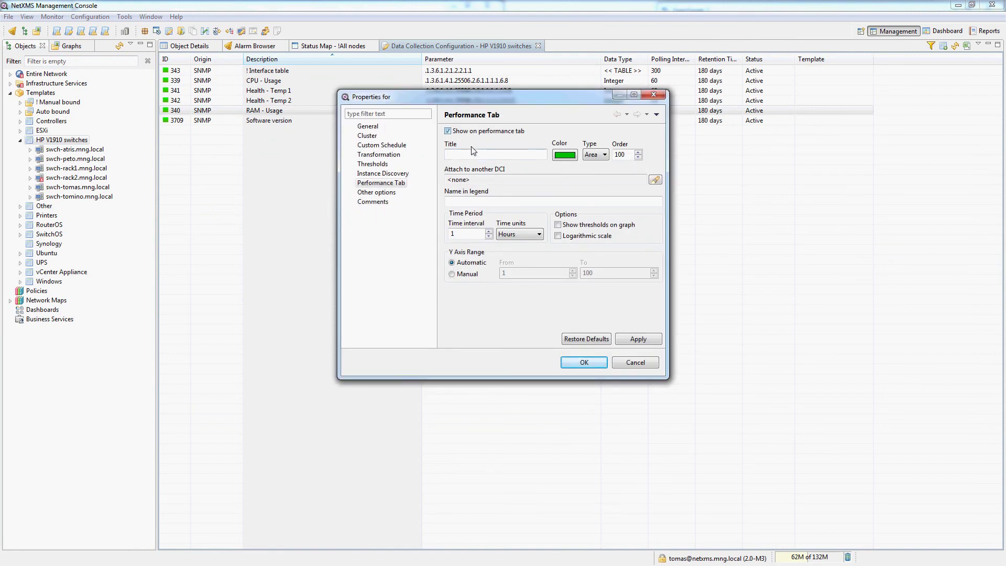
click(473, 154)
text(RAM usage %)
- Colour the RAM usage graph red, save it, and close the data collection configuration
click(557, 155)
click(354, 223)
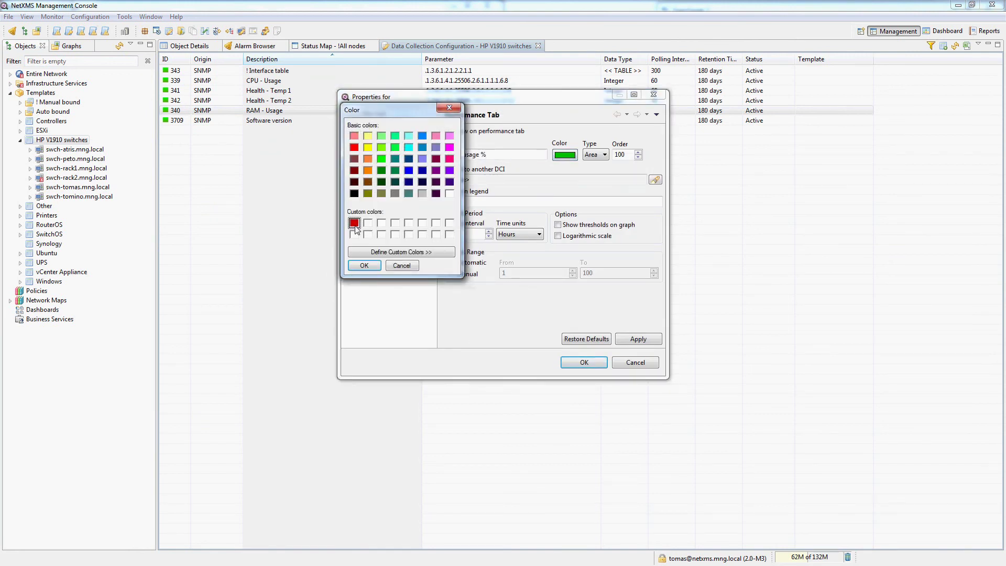
click(364, 265)
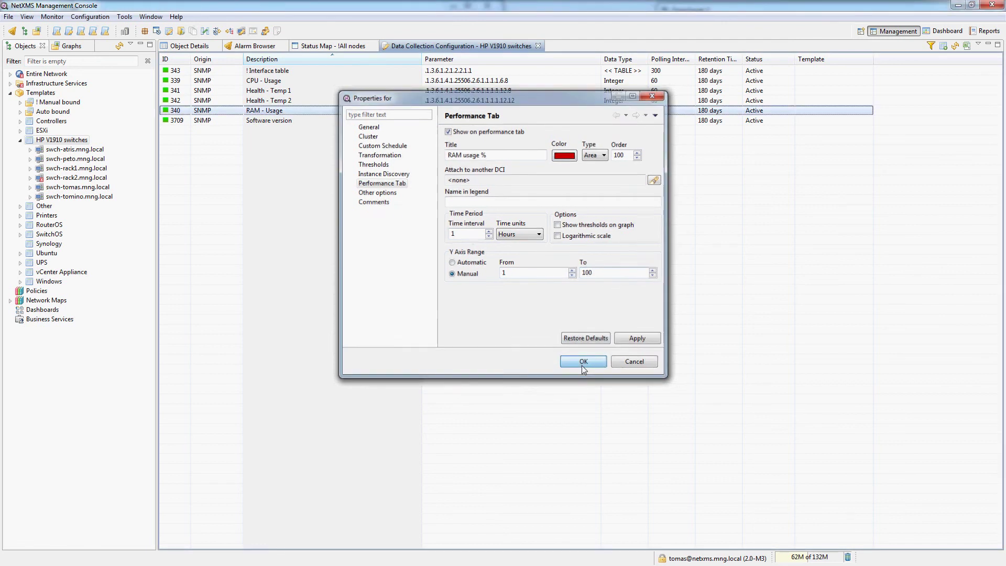
click(583, 362)
key(ctrl+w)
- Inspect Latency, CPU, RAM usage and Temp sensors graphs on swch-atris, peto, rack1, rack2, tomas and tomino
key(Down)
click(312, 71)
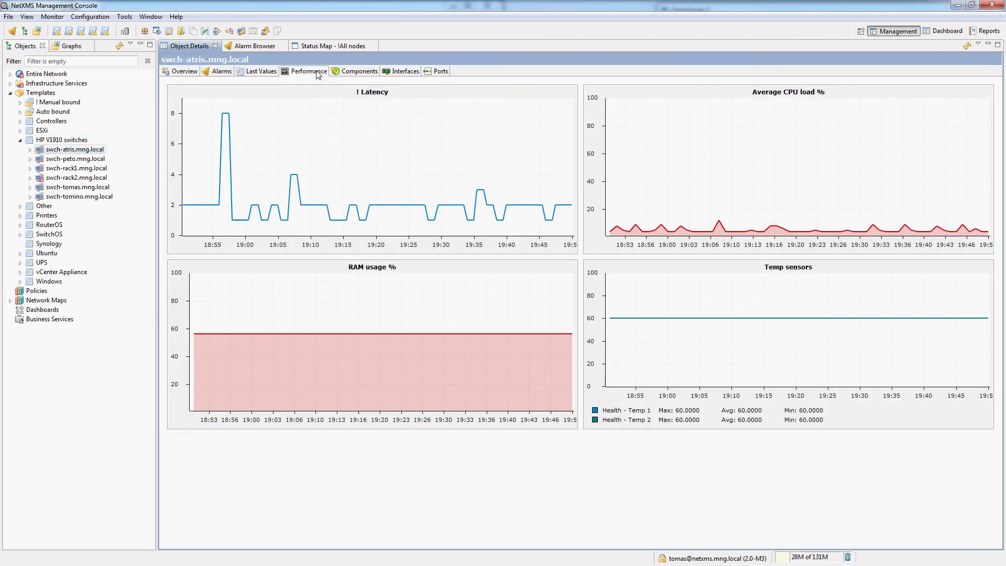
click(76, 159)
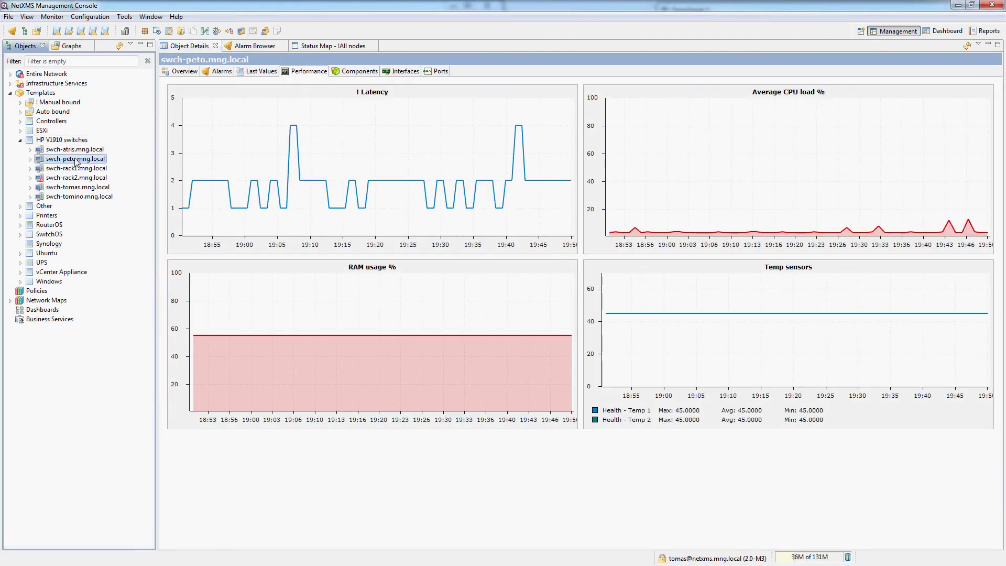
key(Up)
key(Down)
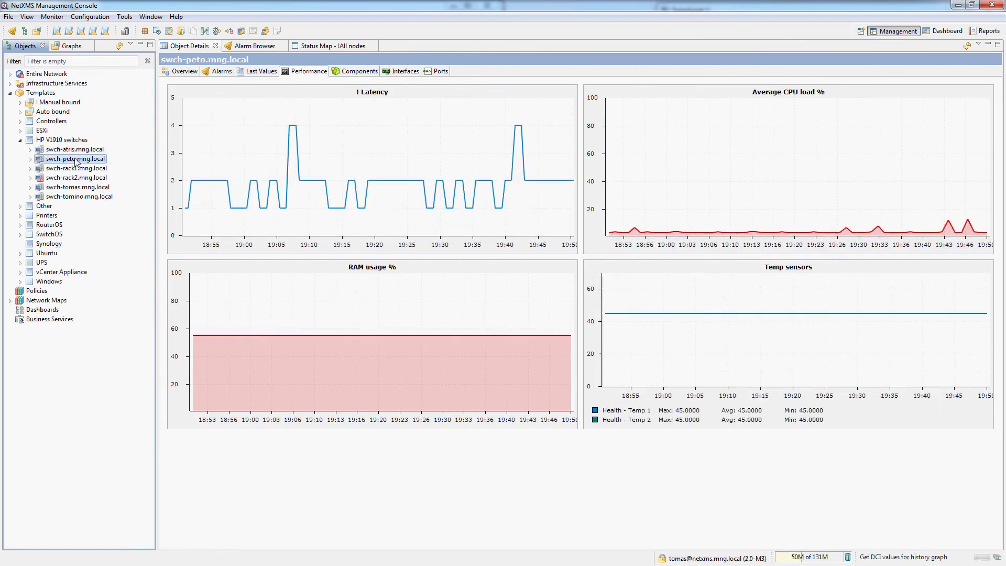
click(75, 168)
click(73, 179)
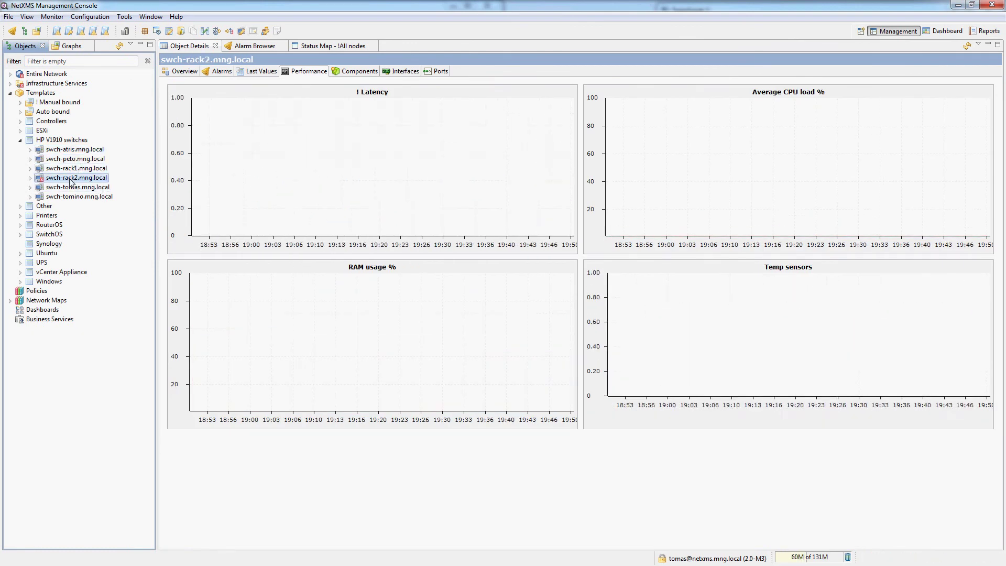
click(71, 187)
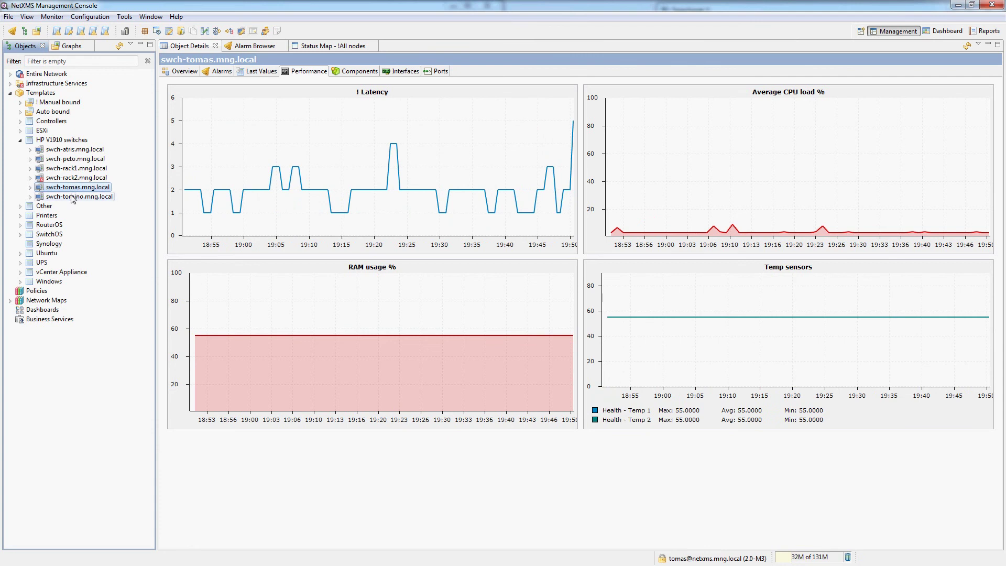
click(72, 197)
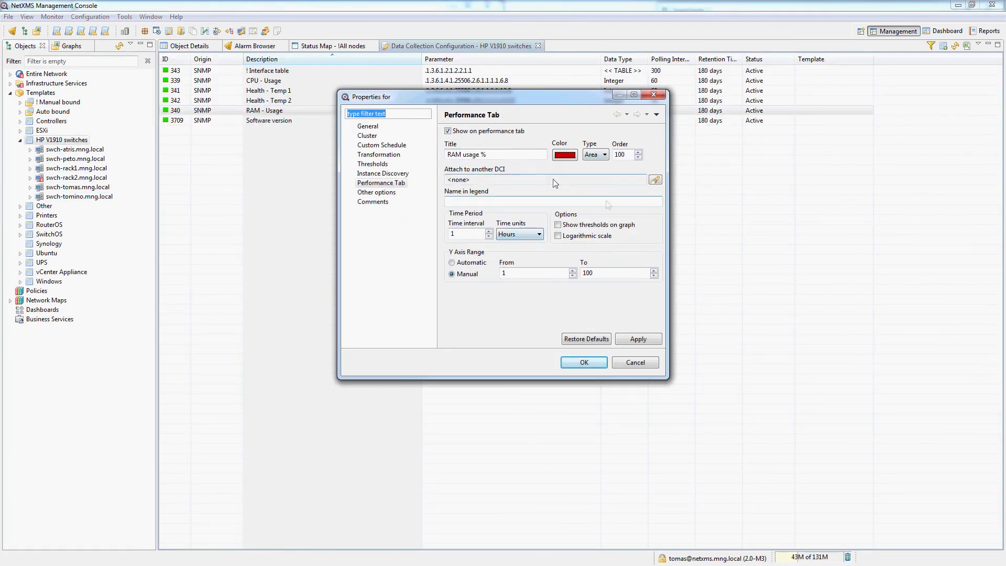
- Move the RAM - Usage properties window aside to uncover the DCI parameters
drag(552, 95, 436, 146)
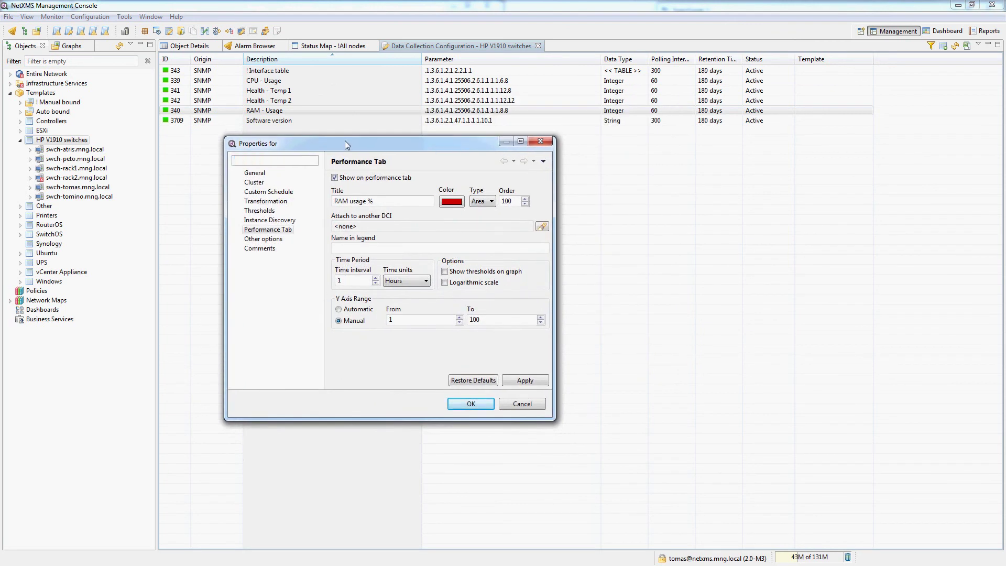